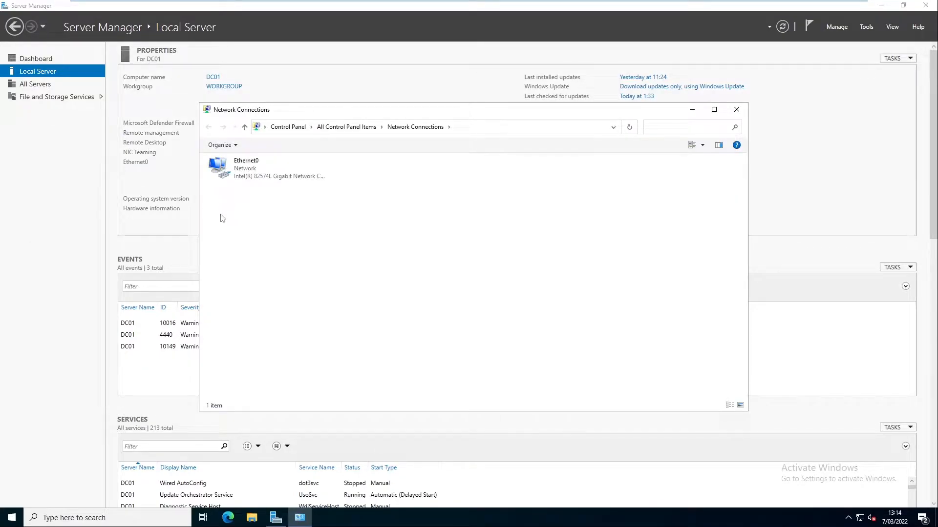
View Ethernet0's DHCP-assigned address details from its Status dialog, then close the details
click(240, 174)
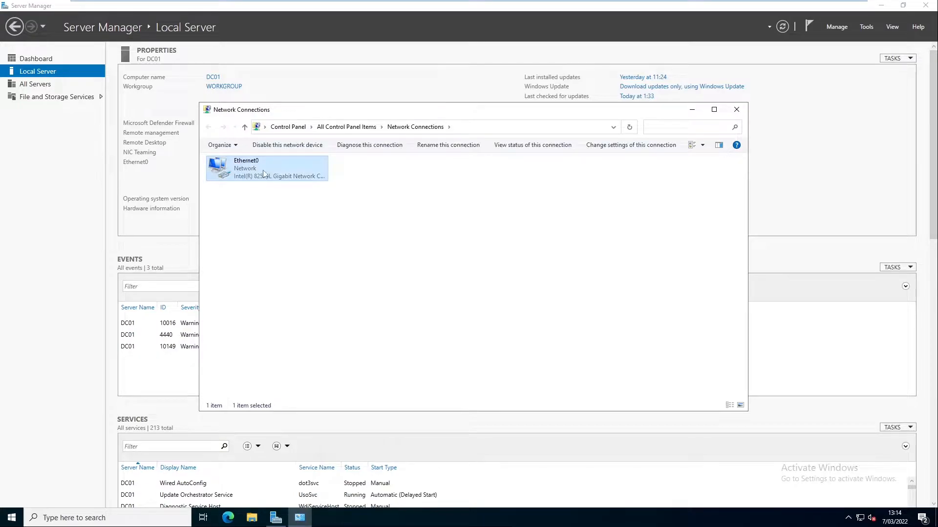
double_click(267, 172)
click(428, 258)
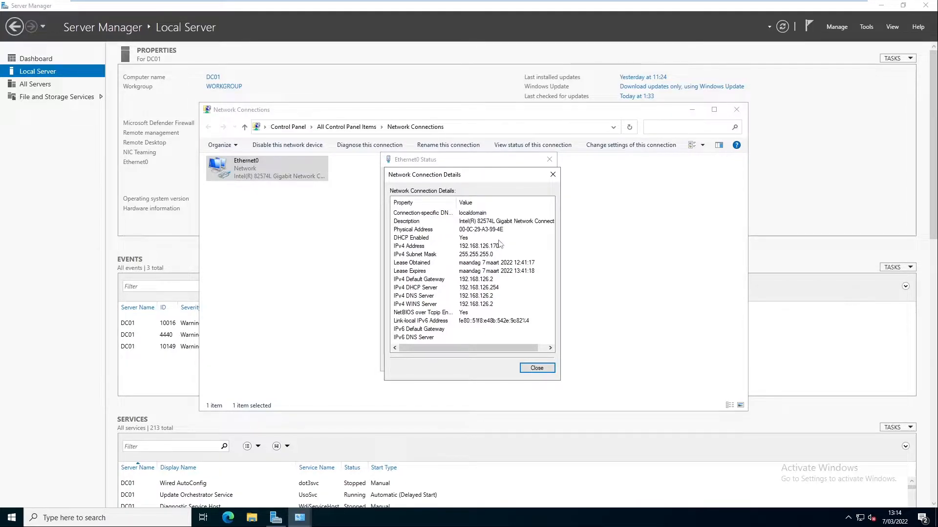
click(537, 368)
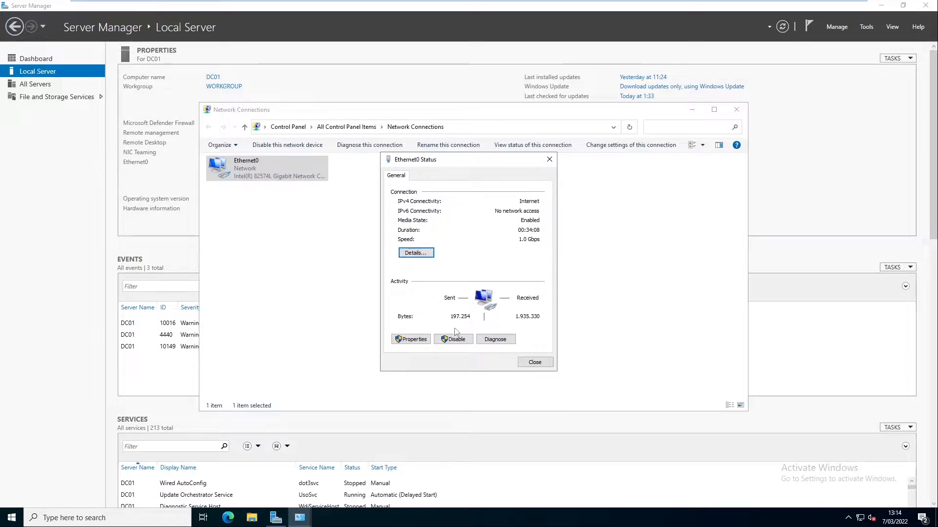
Open Ethernet0's Internet Protocol Version 4 (TCP/IPv4) Properties and move the dialog up and left
click(419, 340)
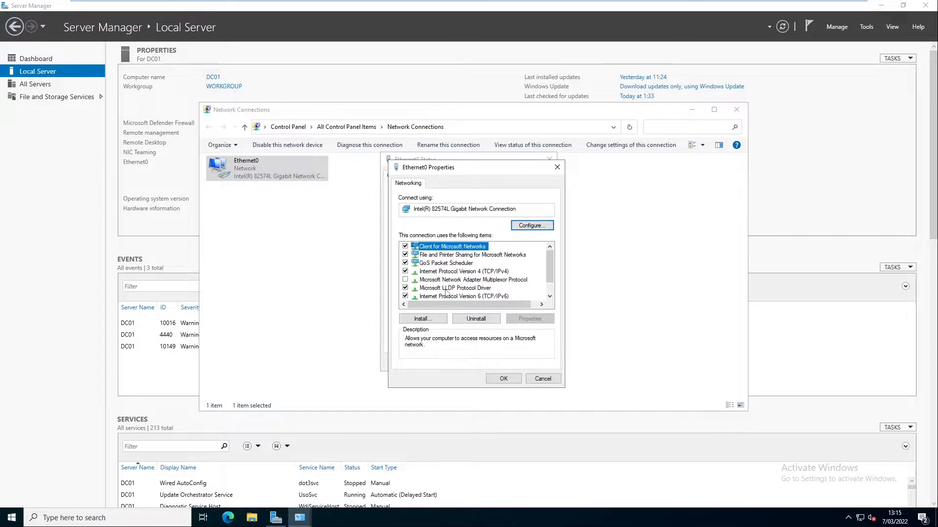
click(467, 272)
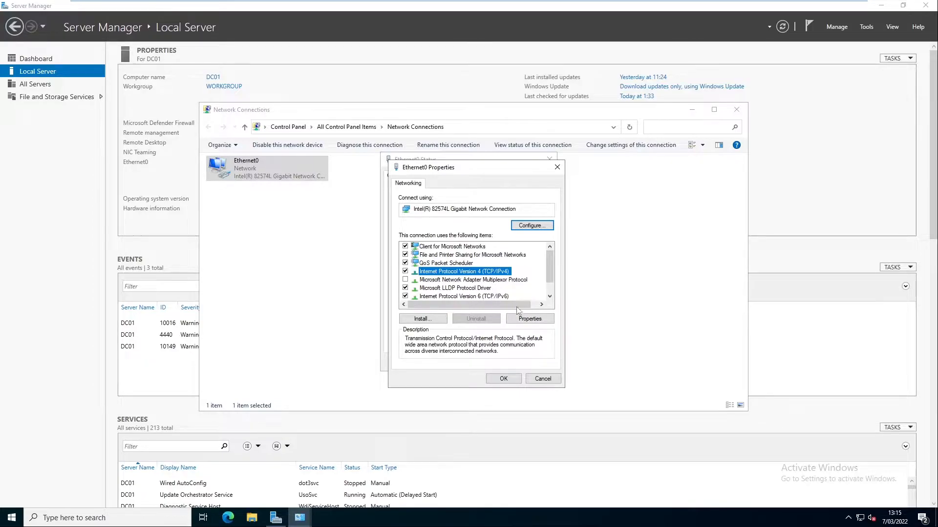
click(527, 320)
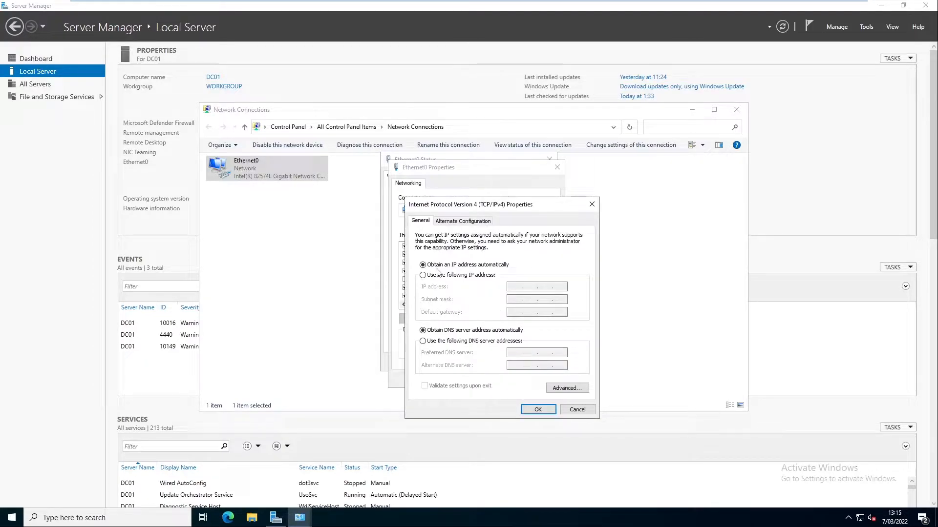
drag(483, 204, 469, 171)
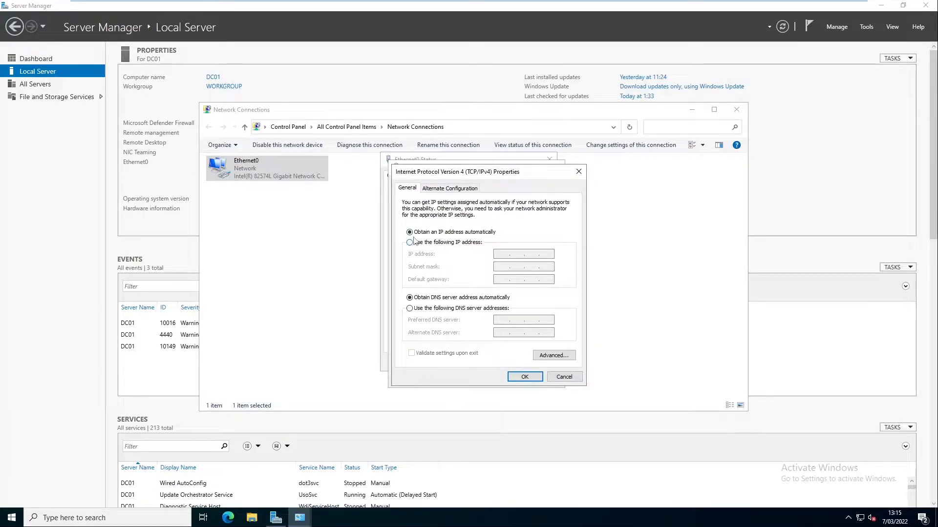
Set Ethernet0 to static IP 192.168.126.172, mask 255.255.255.0, gateway and DNS 192.168.126.2, and apply
click(429, 243)
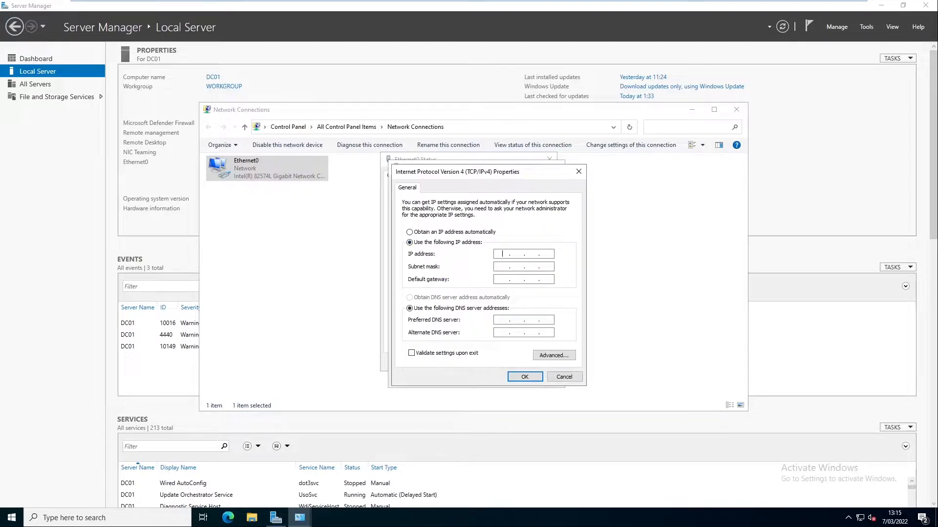
text(192 . )
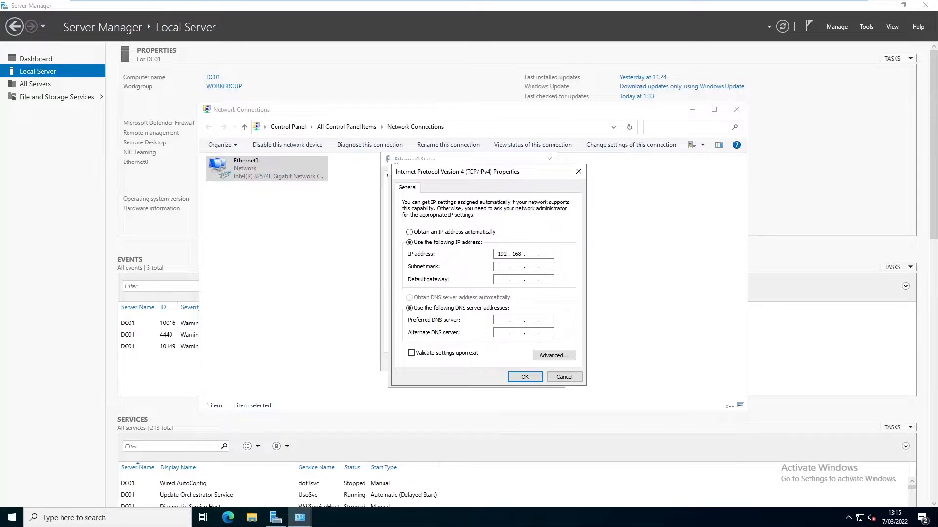
text(168 . 126 . 172)
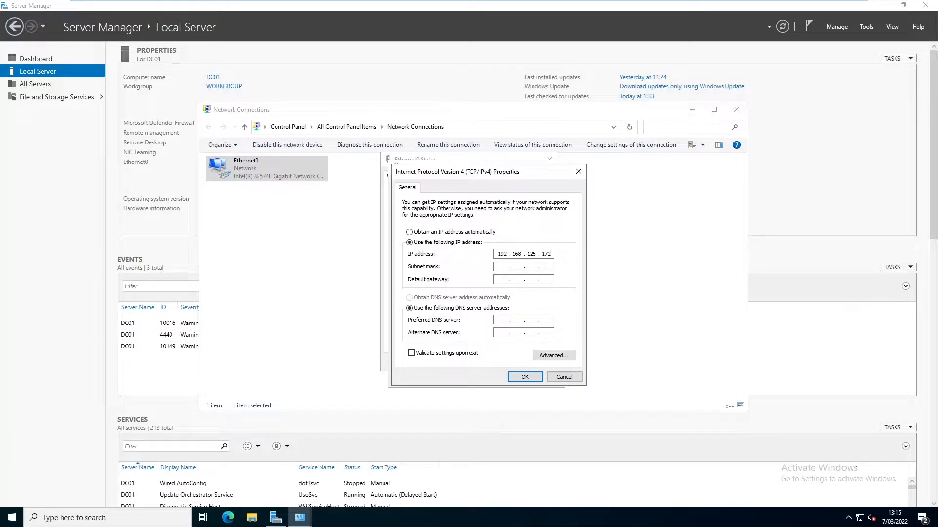
key(Tab)
text(192)
text(192 . 168)
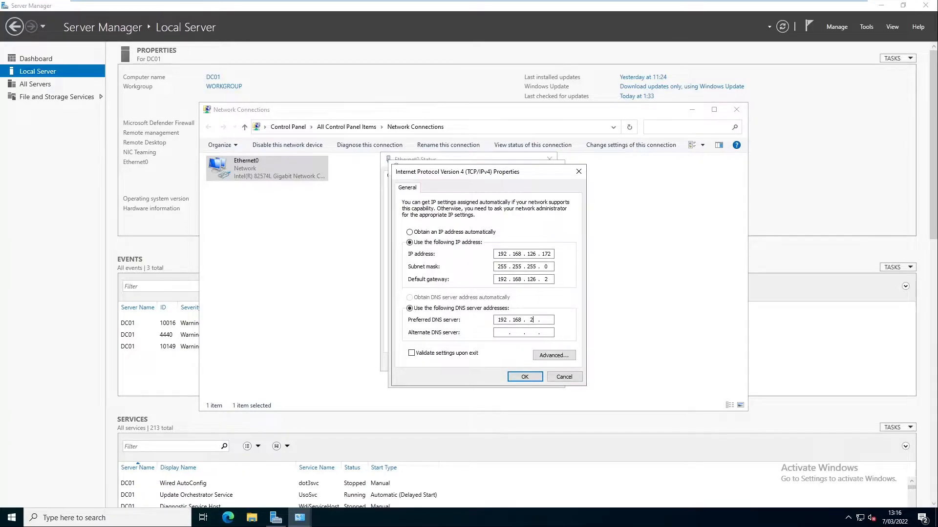
key(BackSpace)
text(126)
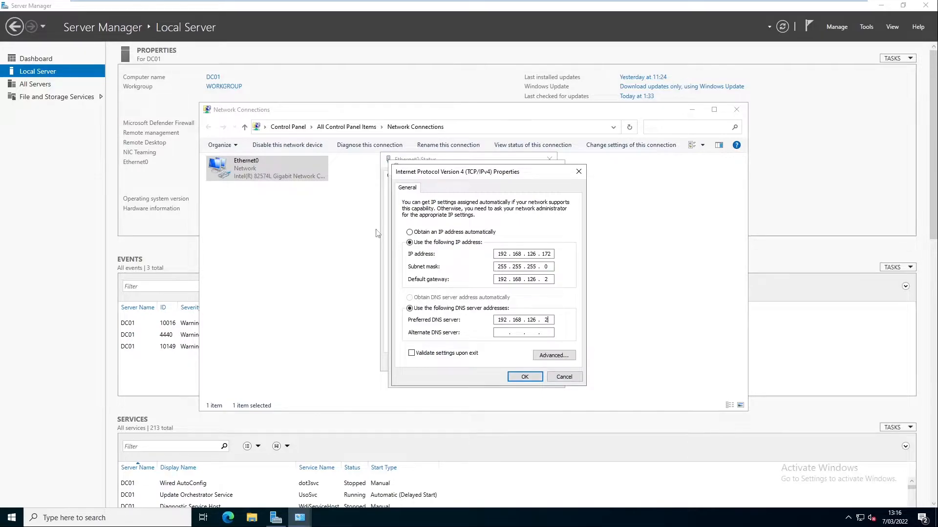
click(524, 378)
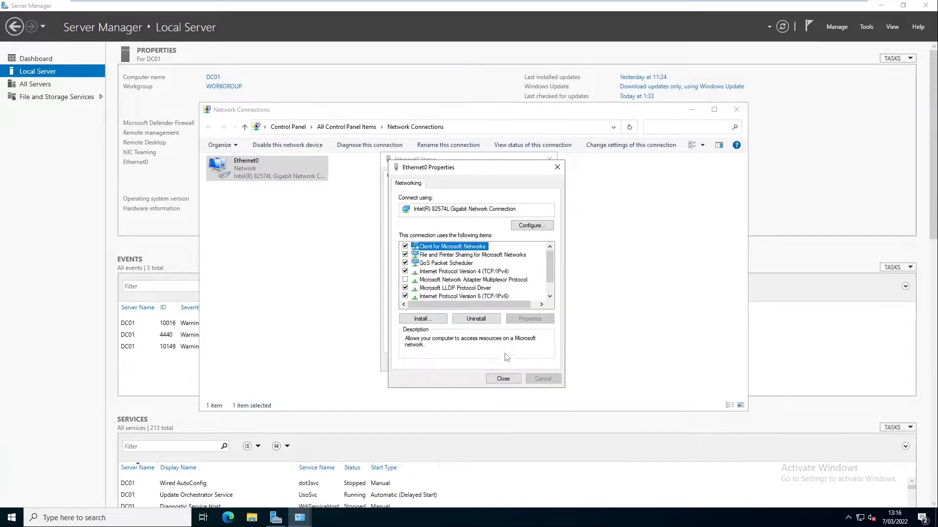
click(503, 378)
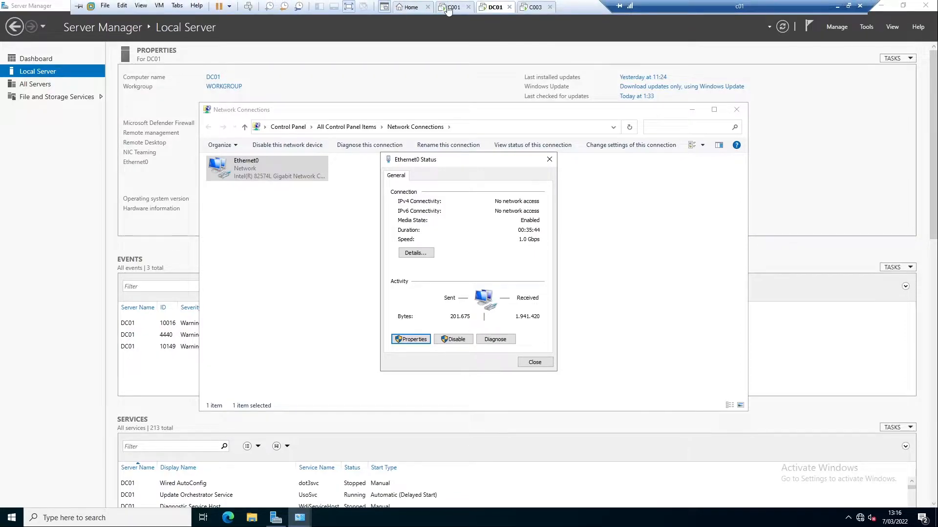
On C001, open the Ethernet page in Network & Internet settings and bring up Edit IP settings
click(452, 7)
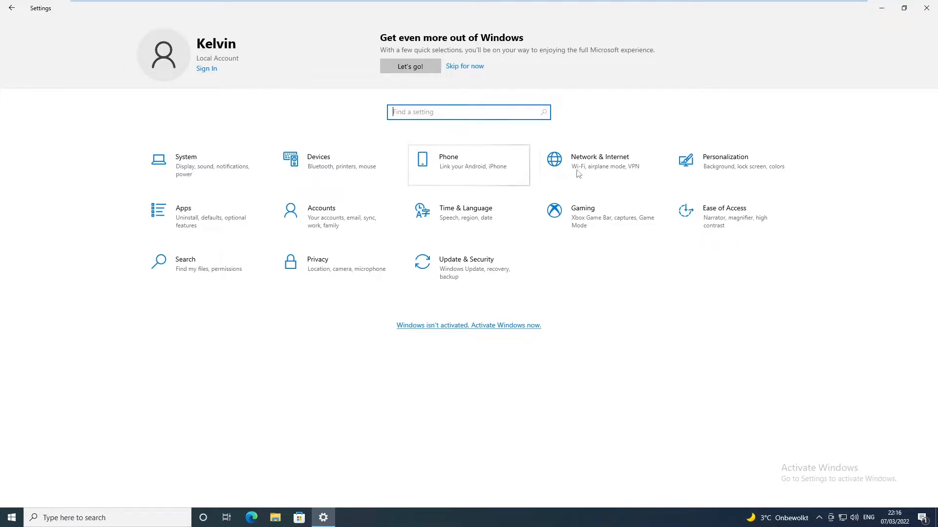
click(603, 166)
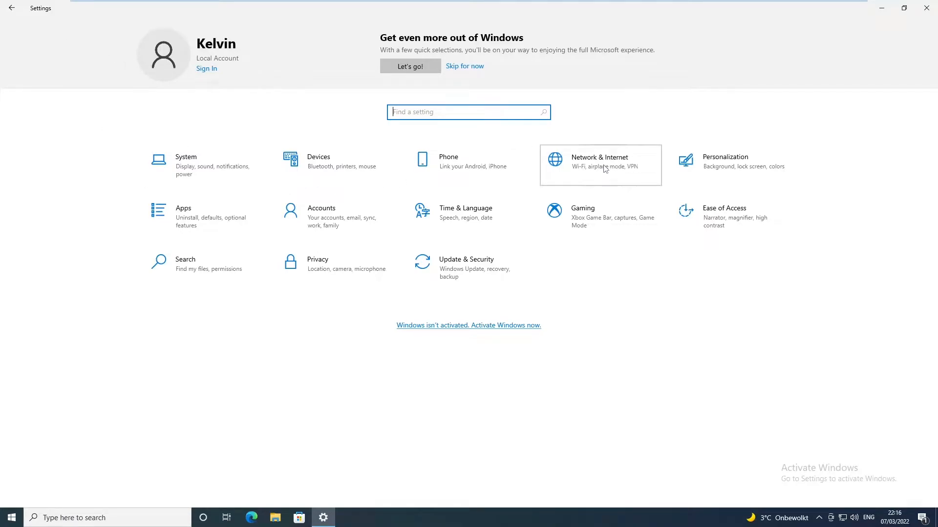
click(565, 148)
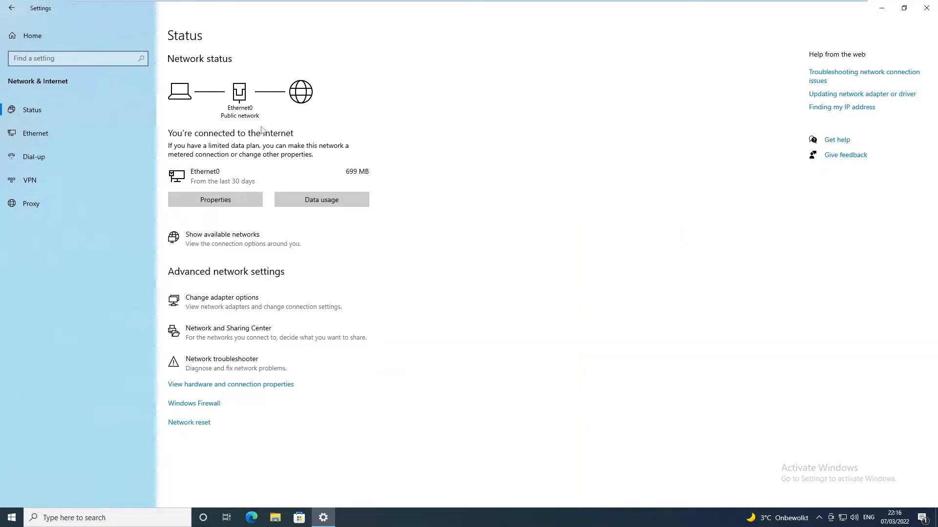
click(35, 137)
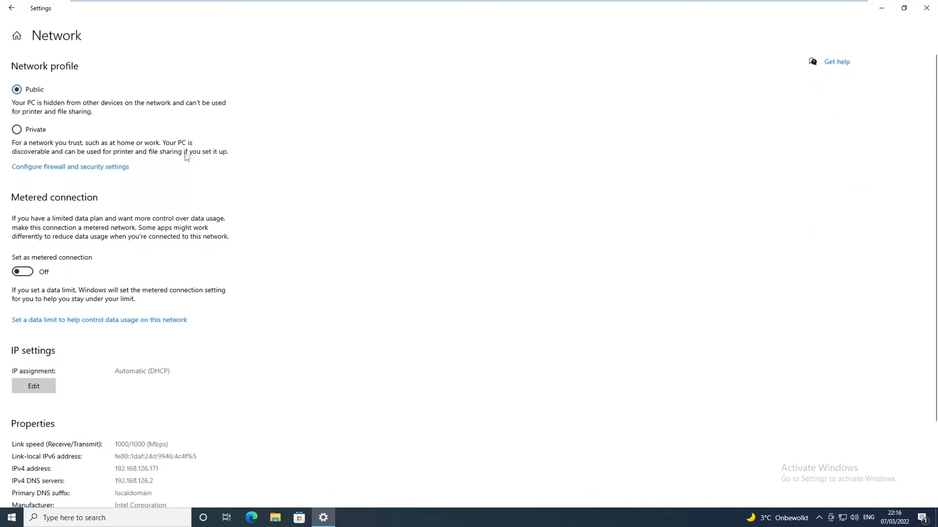
scroll(185, 146, down, 3)
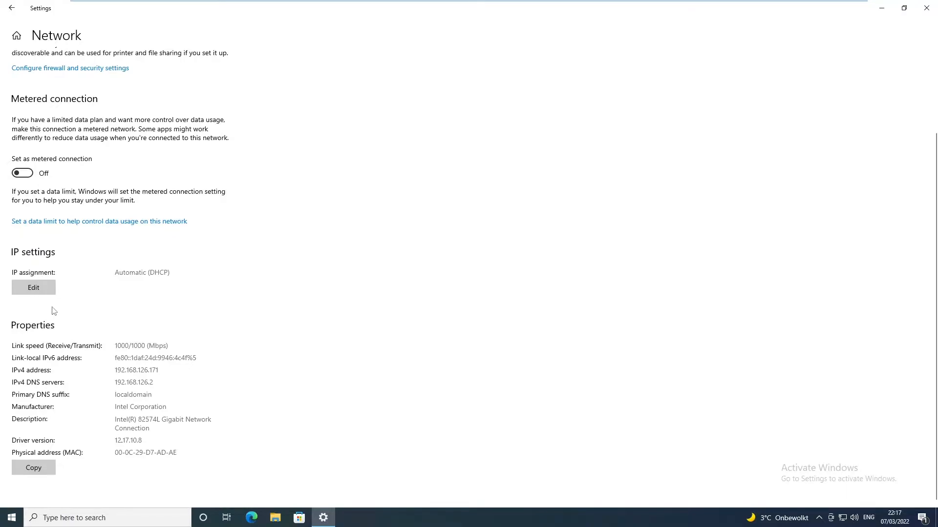
click(41, 292)
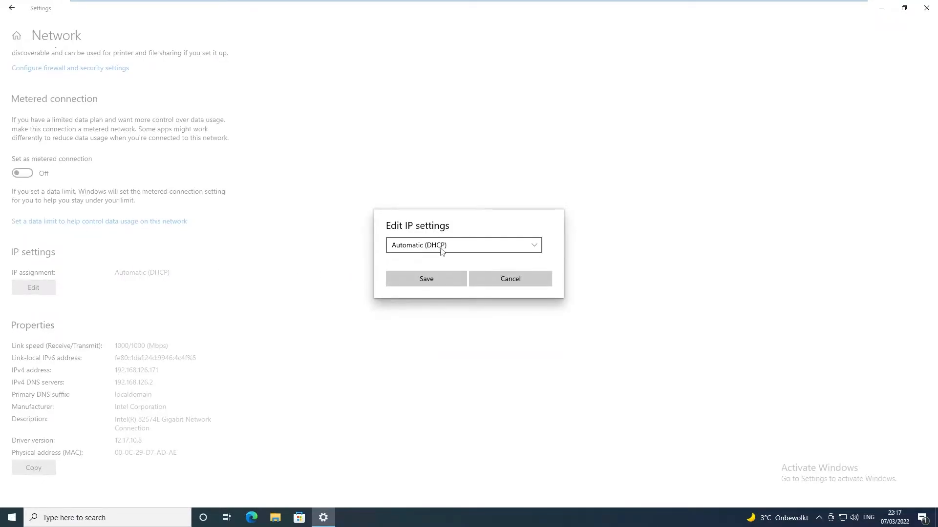
Switch C001's IP assignment to Manual IPv4 with address 192.168.126.171
click(445, 246)
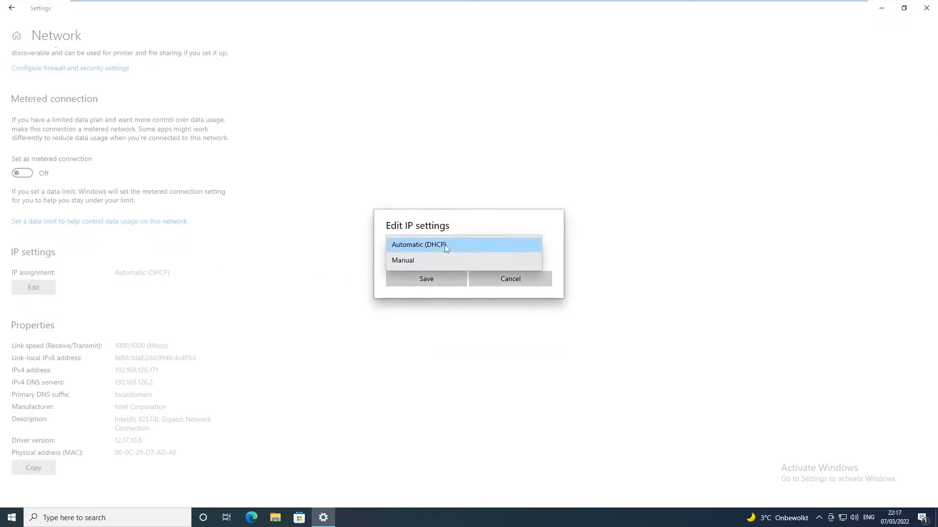
click(411, 262)
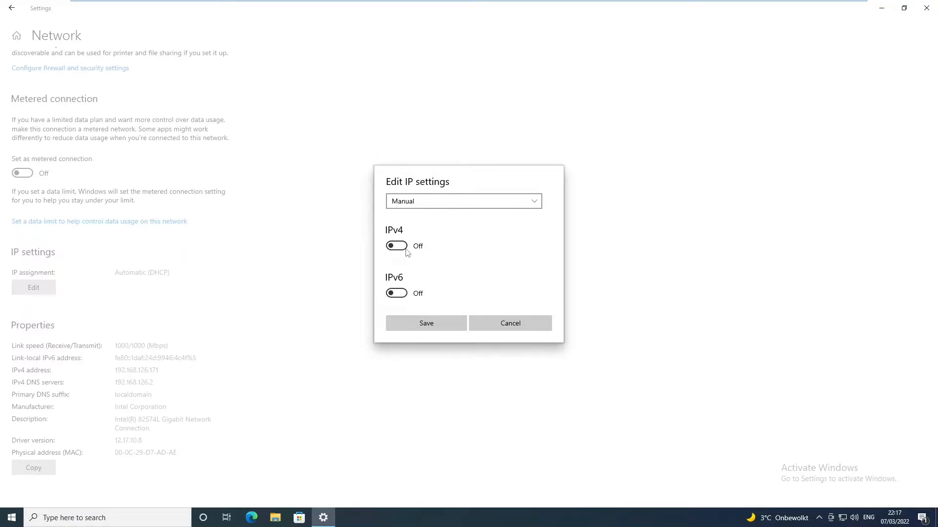
click(401, 249)
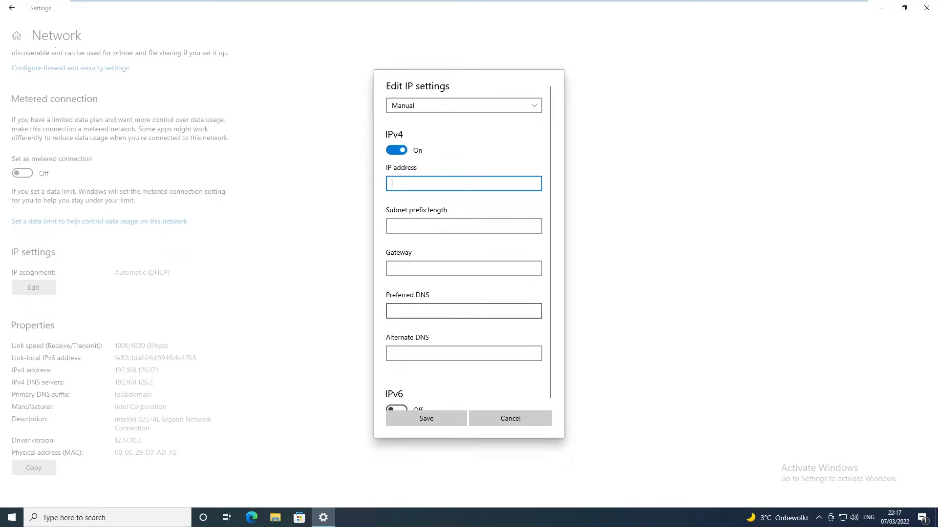
text(192.168.)
text(12)
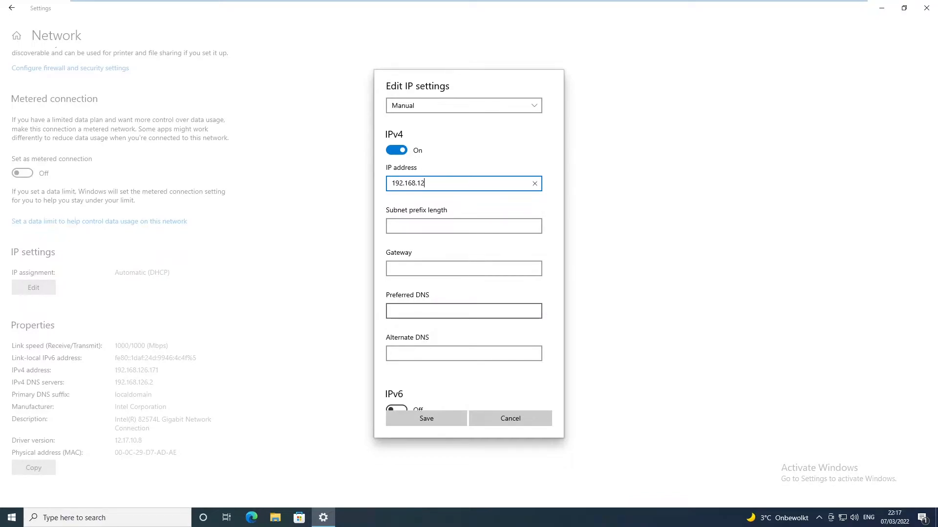
text(6.171)
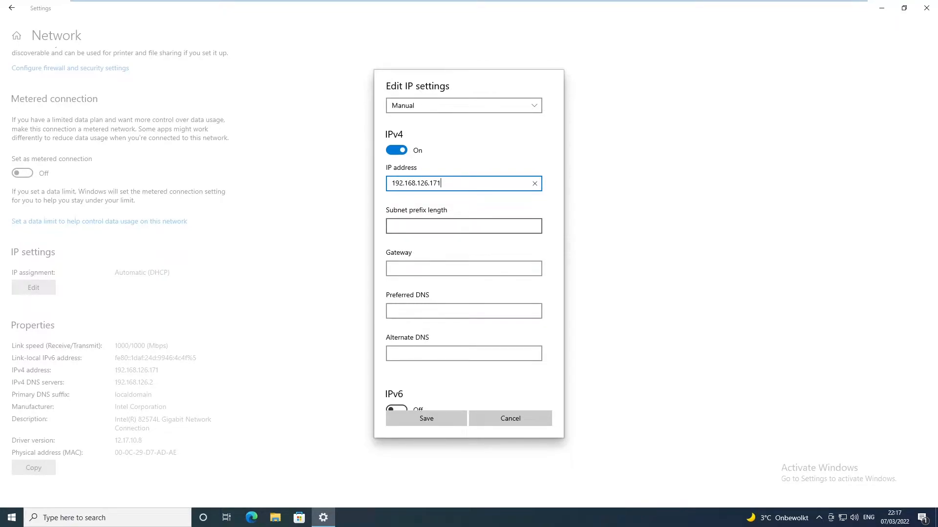
Enter mask 255.255.255.0 and gateway 192.168.126.2, then switch to the DC01 machine
click(464, 226)
text(255.255.255.0)
click(408, 272)
text(192.168)
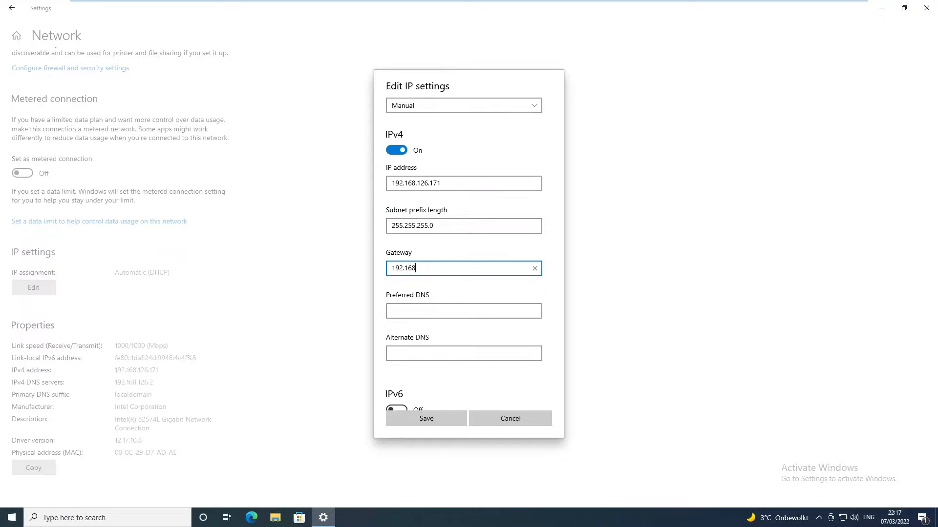
text(.126.2)
click(416, 311)
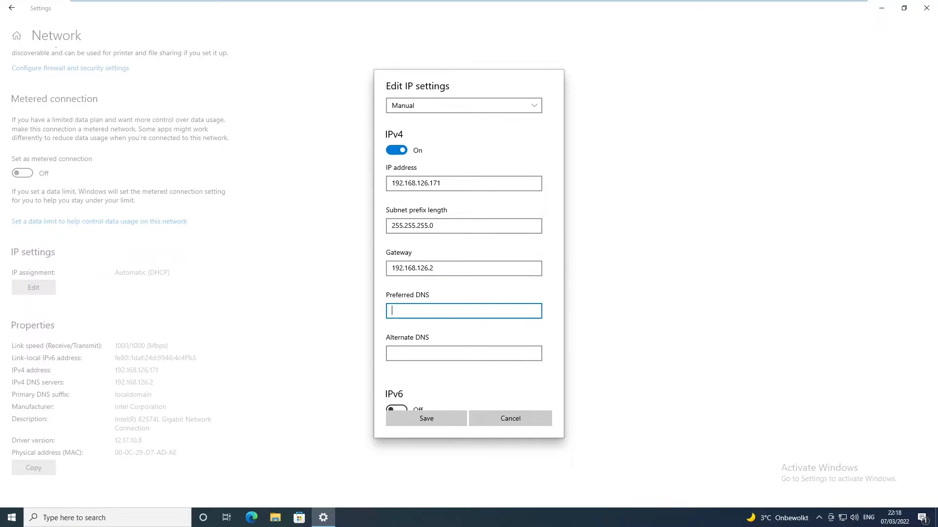
click(492, 7)
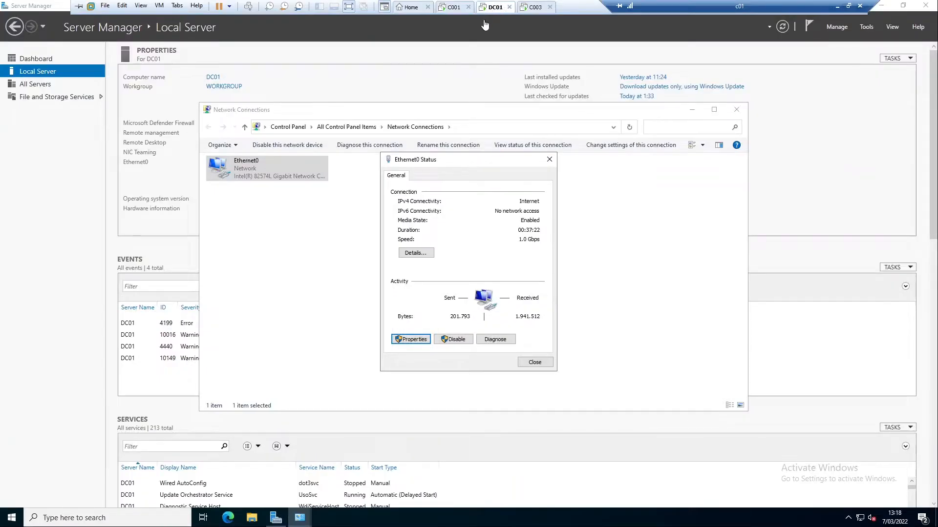
Review DC01's Ethernet0 network details with a widened Property column, then switch to C003
click(416, 256)
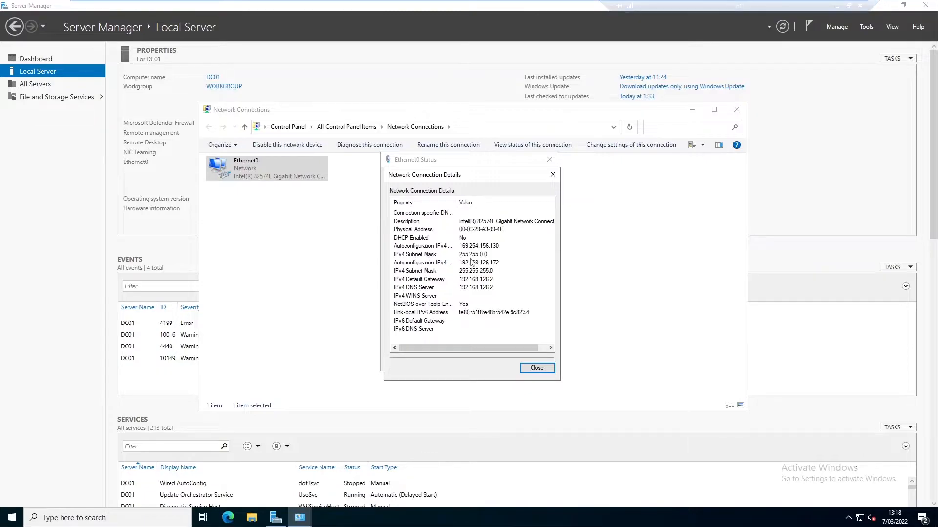
click(553, 175)
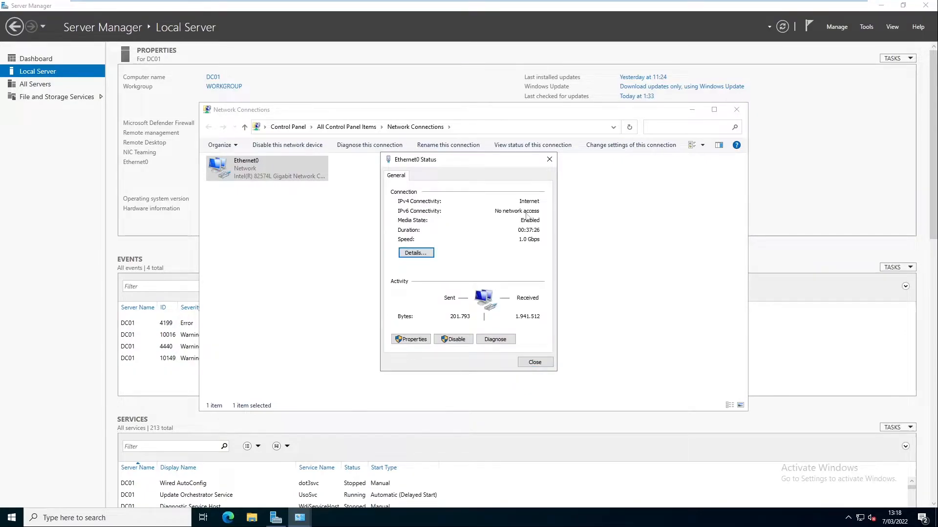
click(426, 253)
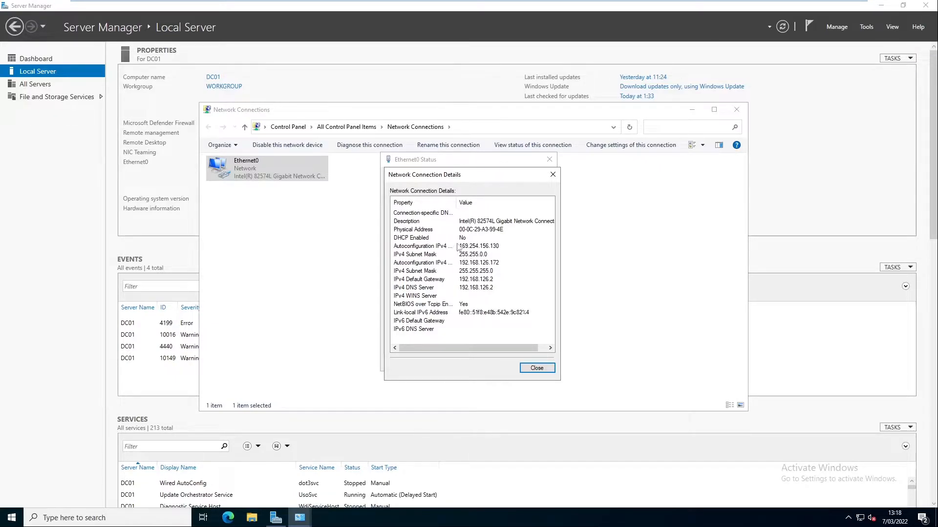
drag(456, 201, 479, 200)
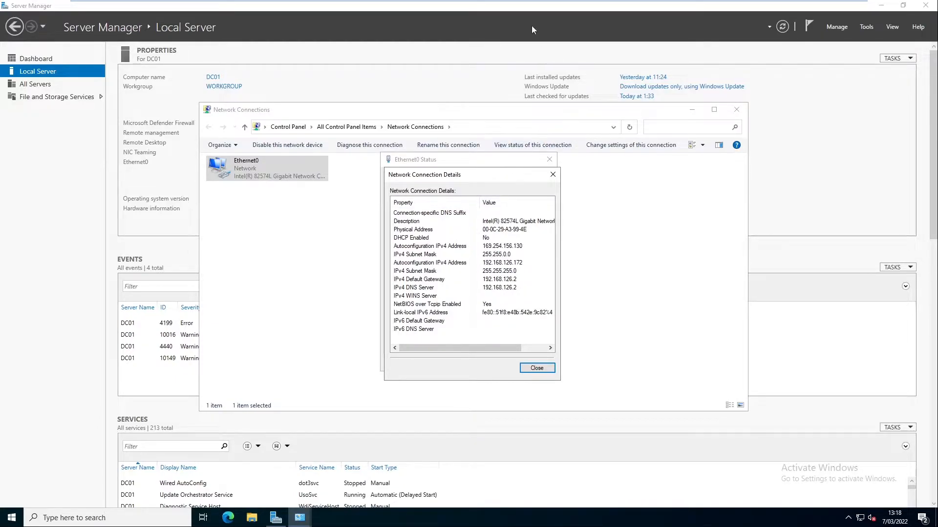
click(535, 7)
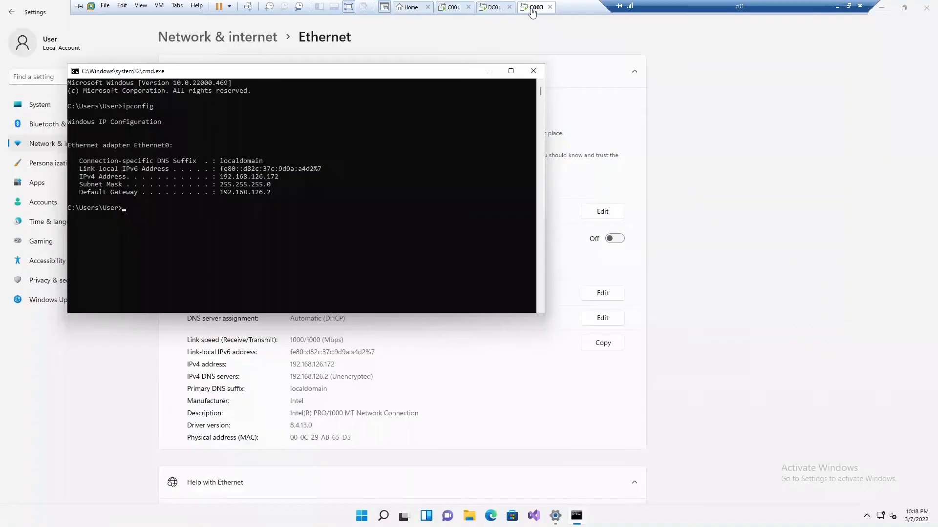
Clear the console and run ipconfig to confirm IPv4 192.168.126.172, then close Command Prompt
click(410, 153)
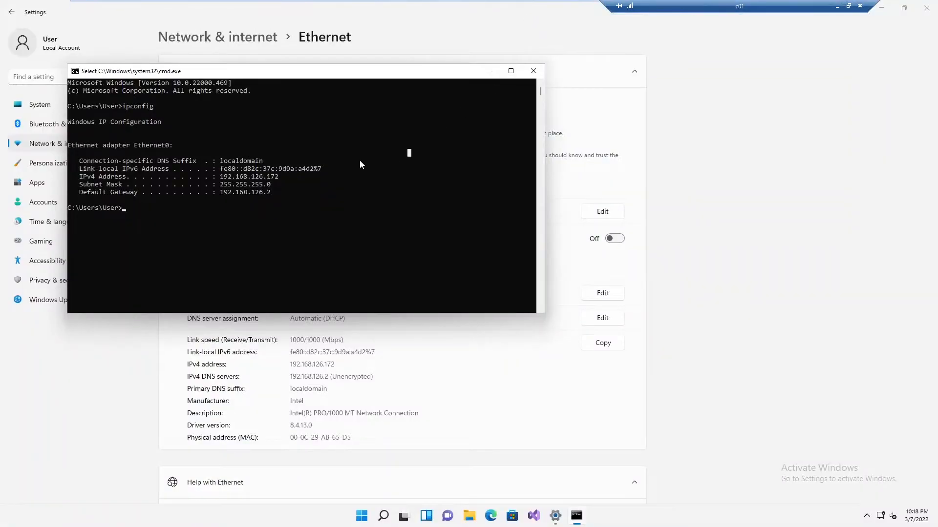
click(236, 189)
text(cls)
key(Return)
text(ipconfig)
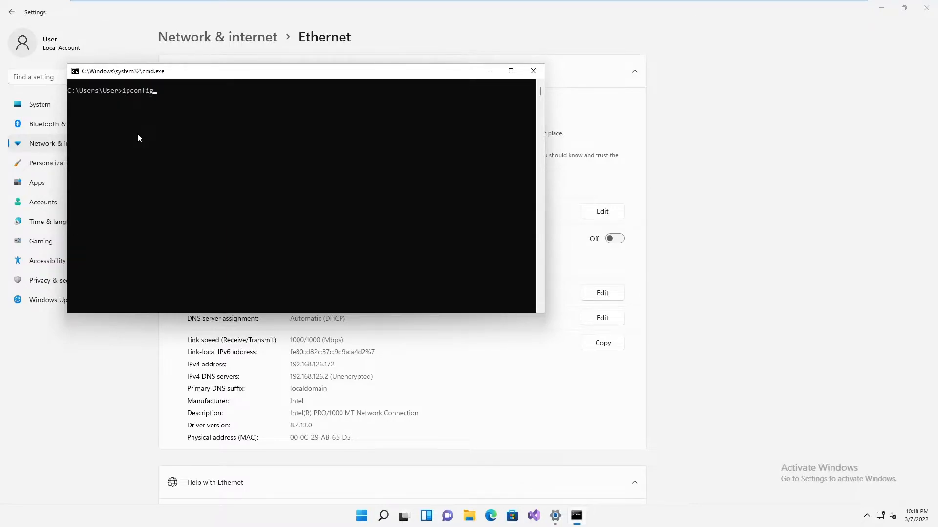
key(Return)
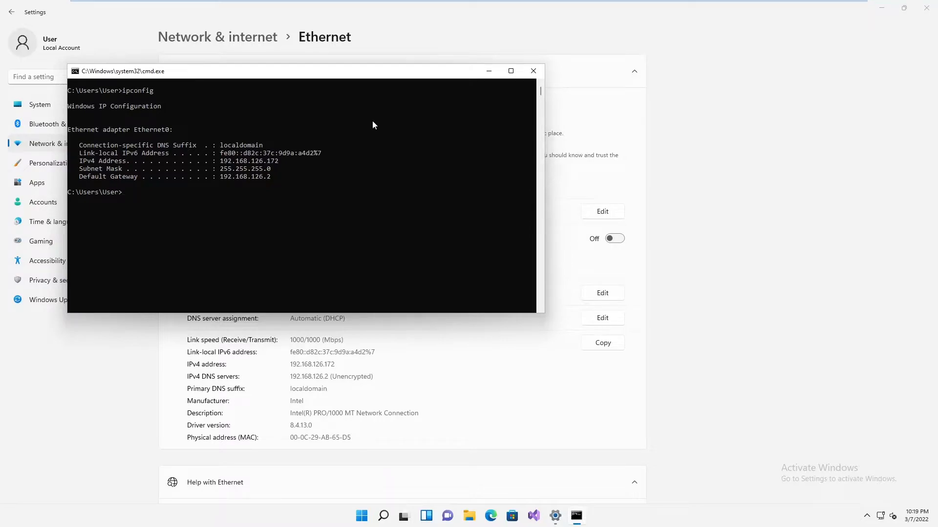
click(533, 72)
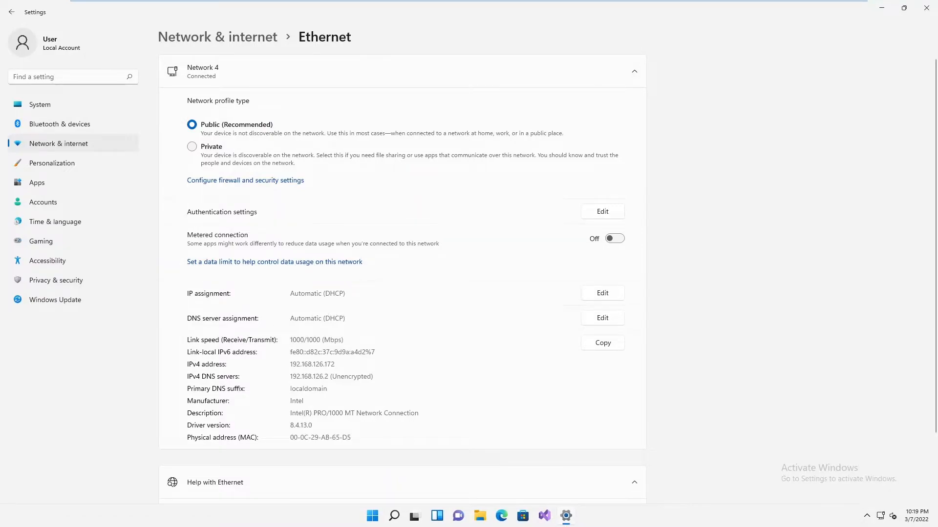
Switch C003's IP assignment to Manual IPv4 with address 192.168.126.173 and mask 255.255.255.0
click(599, 293)
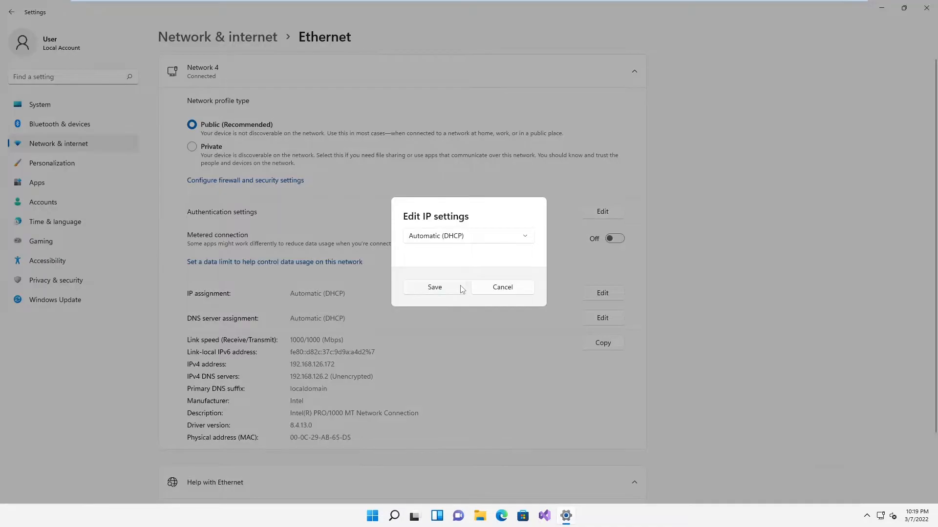
click(476, 237)
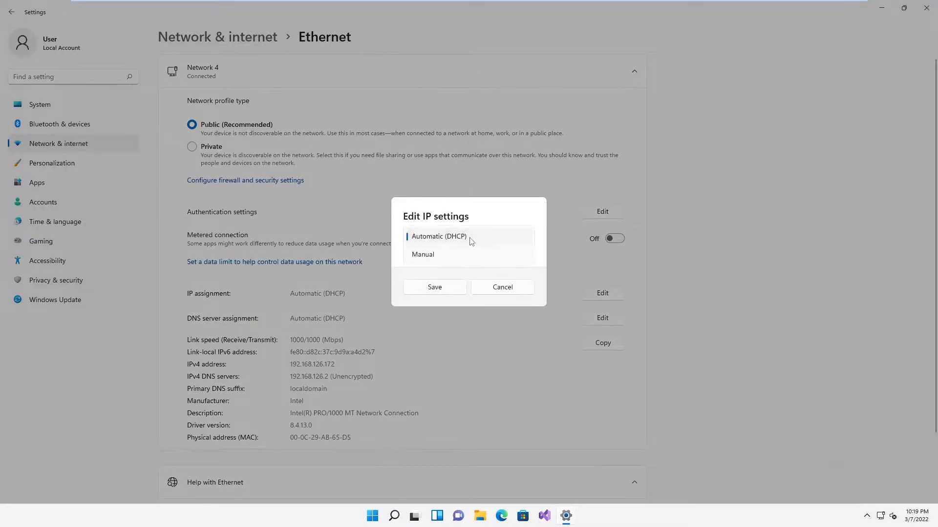
click(432, 256)
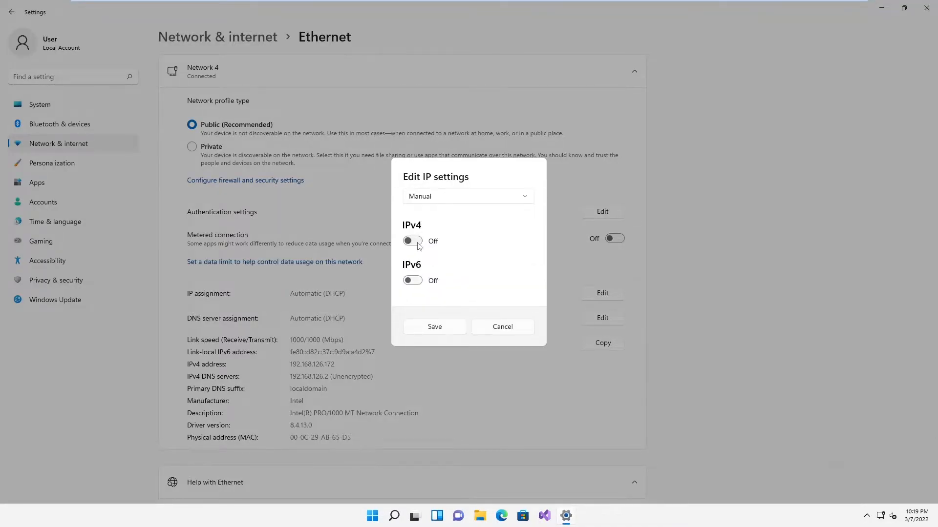
click(426, 243)
click(458, 188)
text(192.)
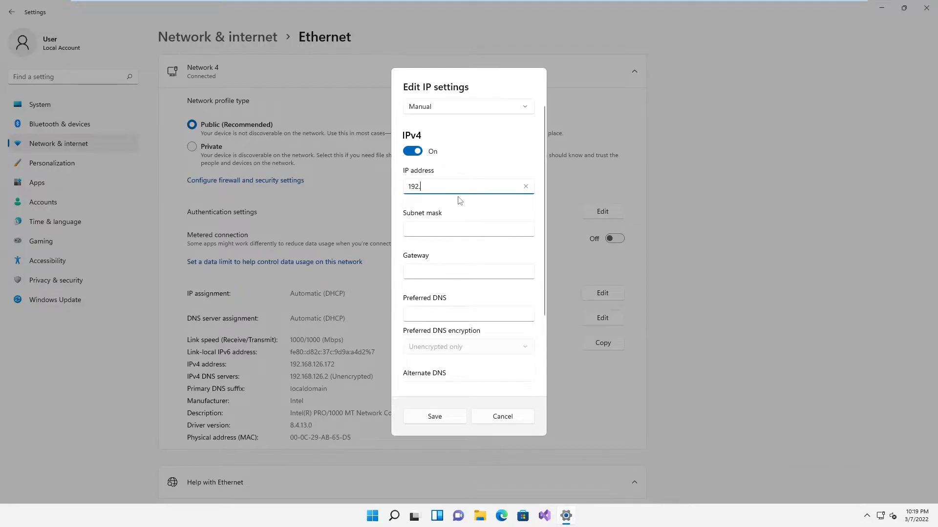
text(168.126.173)
key(Tab)
text(25)
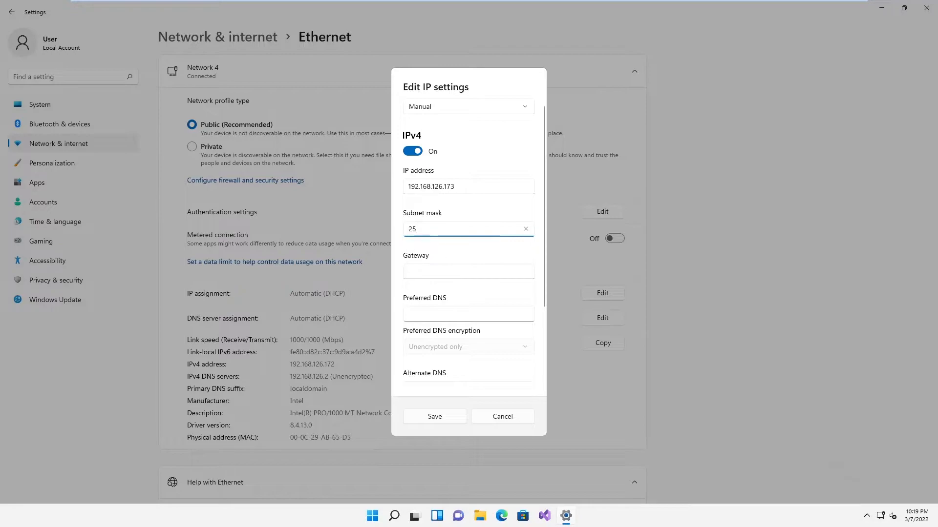
text(5.255)
text(.25)
text(5.0)
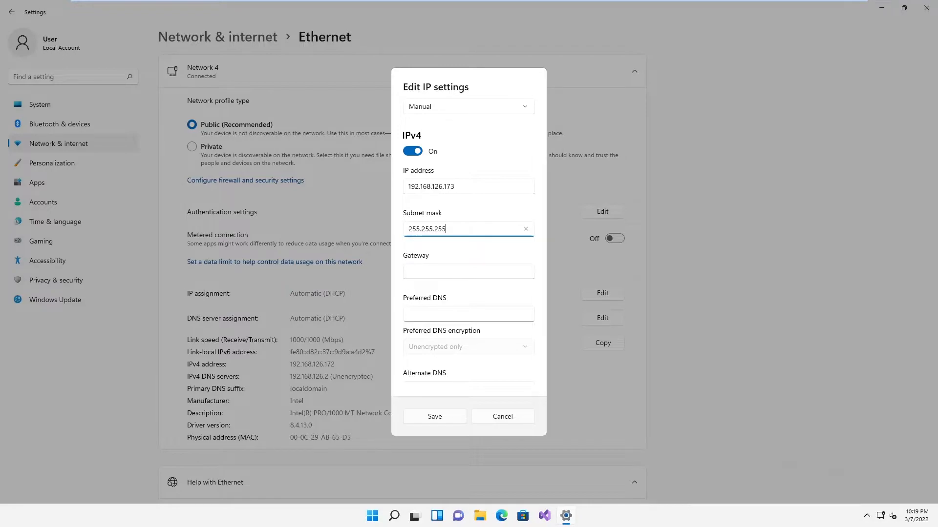
Add gateway 192.168.126.2, DNS 192.168.126.172 and 192.168.126.2, save, then go to DC01
click(423, 275)
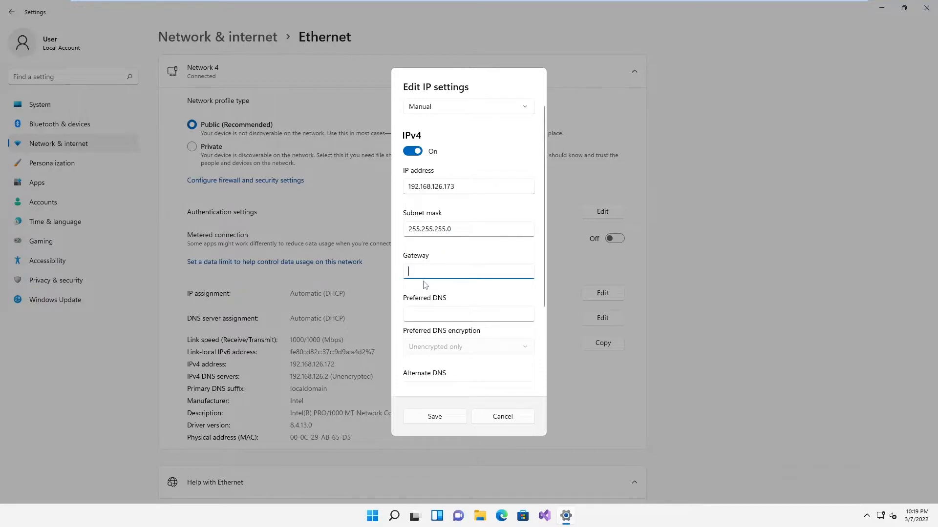
text(192.168.126.2)
click(464, 314)
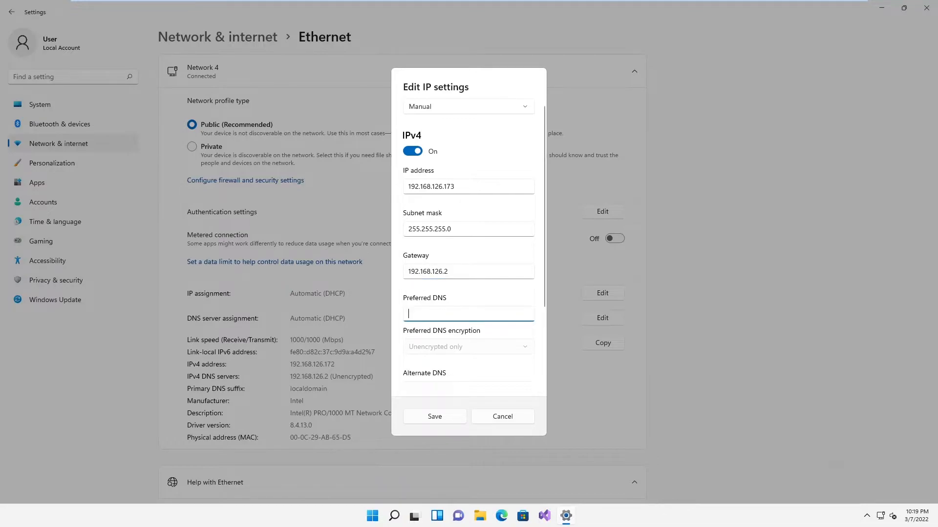
text(192.168.126.172)
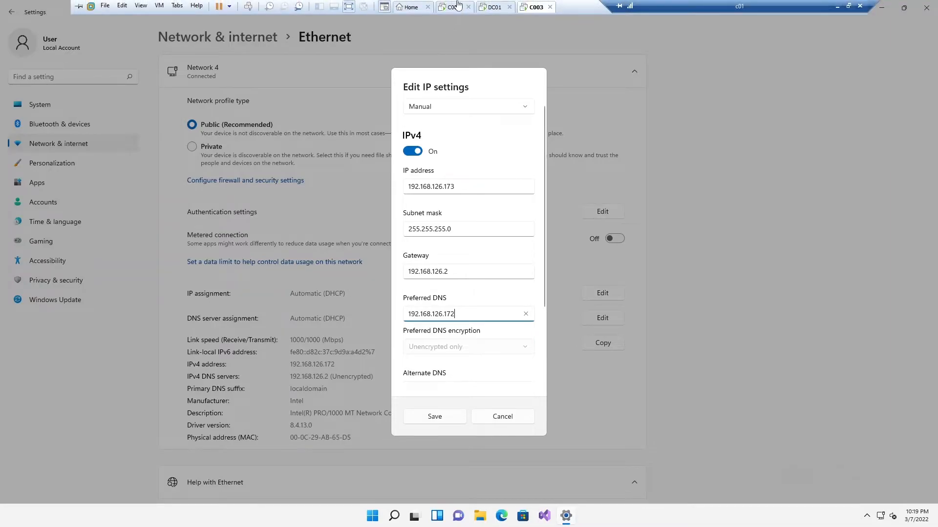
scroll(478, 343, down, 2)
scroll(478, 344, down, 1)
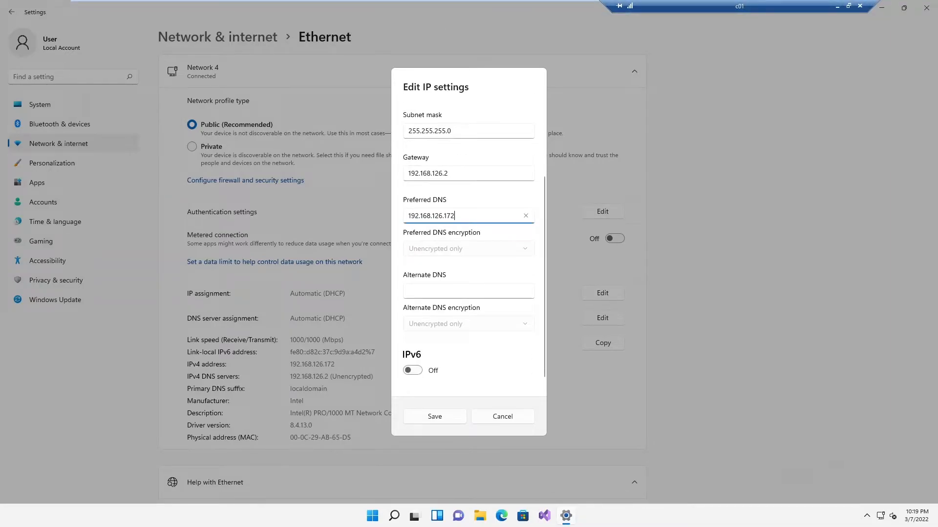
click(409, 290)
text(192.168.126.2)
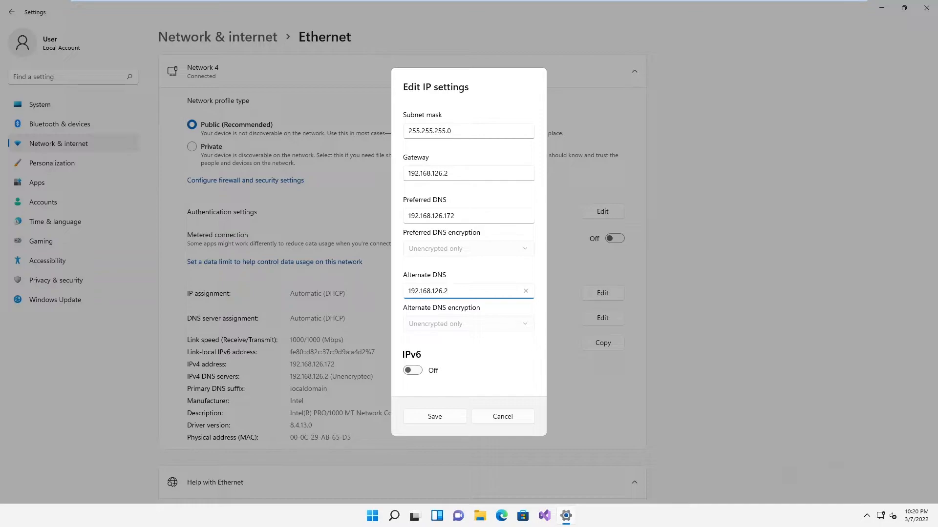
click(449, 417)
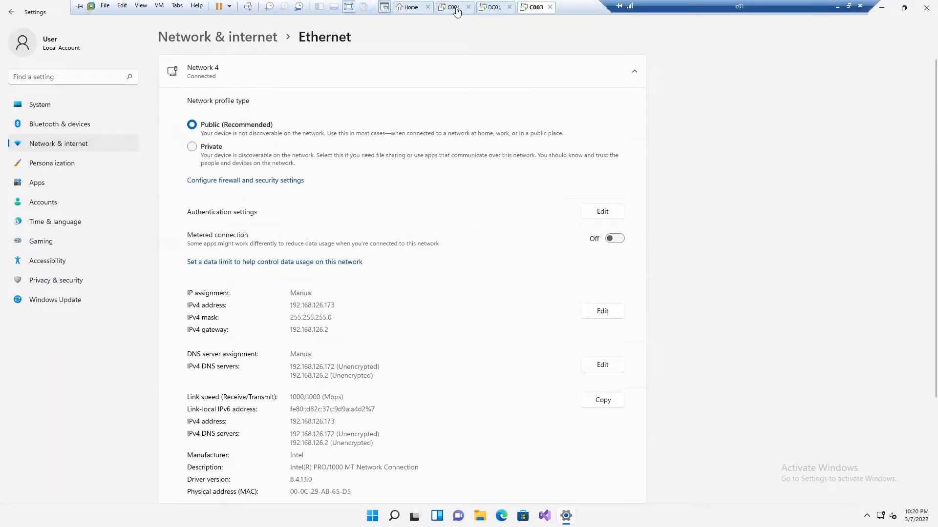
click(491, 7)
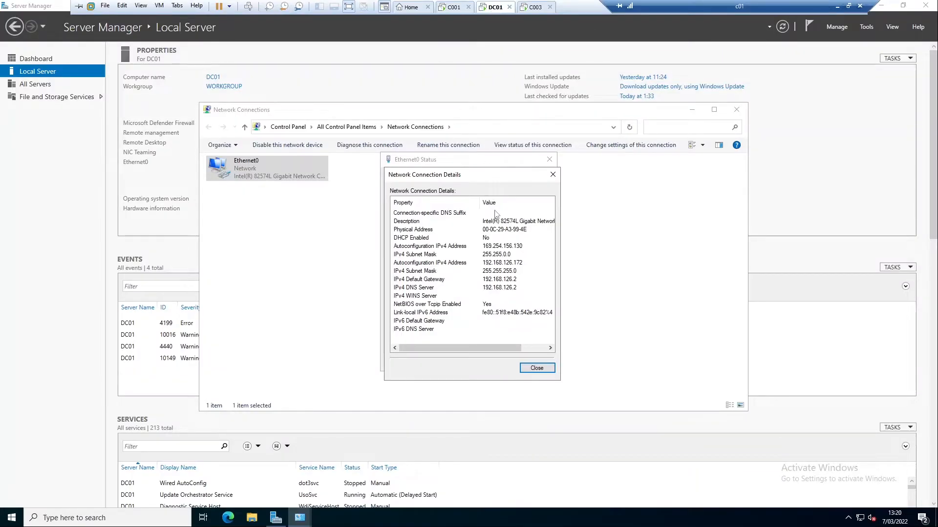
Confirm in Ethernet0's IPv4 Properties the static address 192.168.126.172 with gateway and DNS 192.168.126.2
click(498, 214)
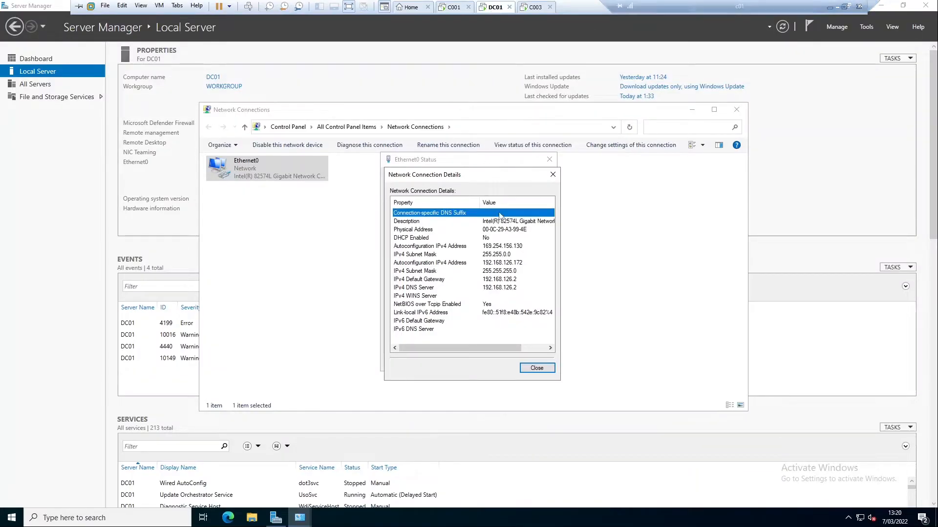
click(554, 180)
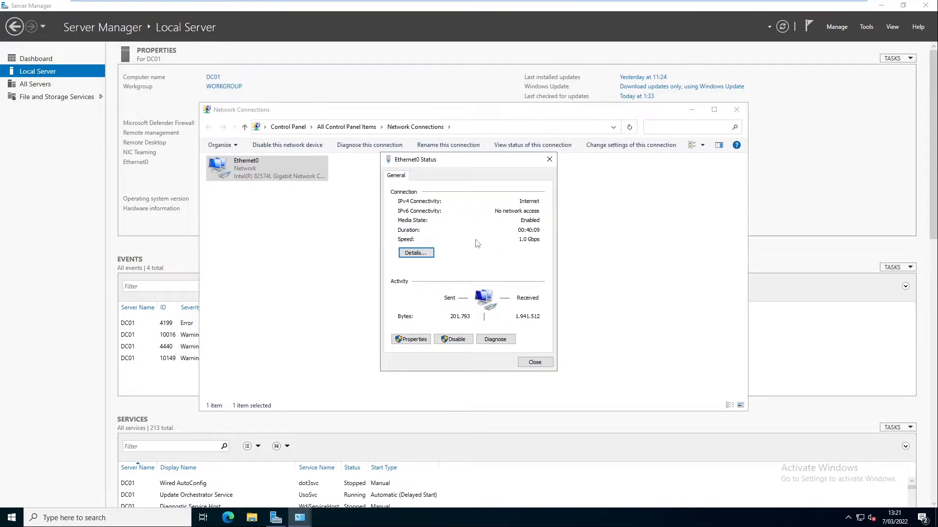
click(422, 340)
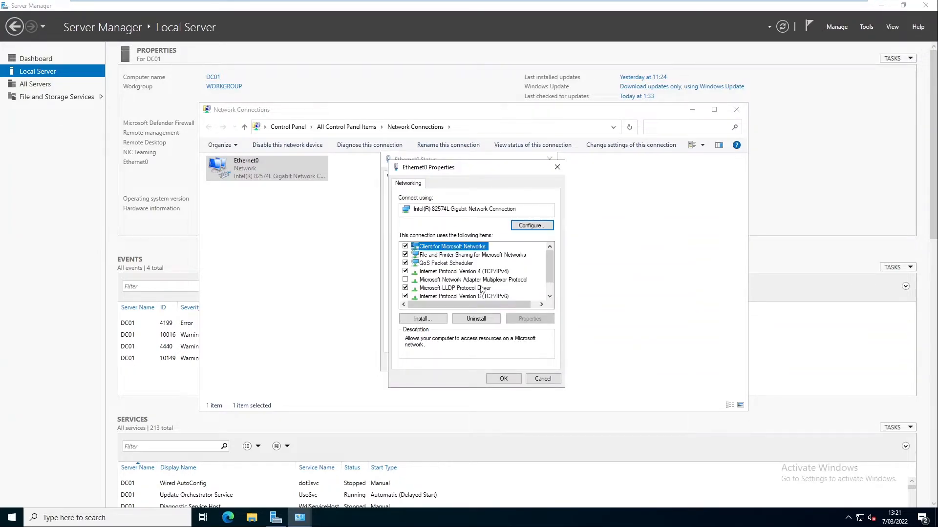
click(486, 272)
click(535, 320)
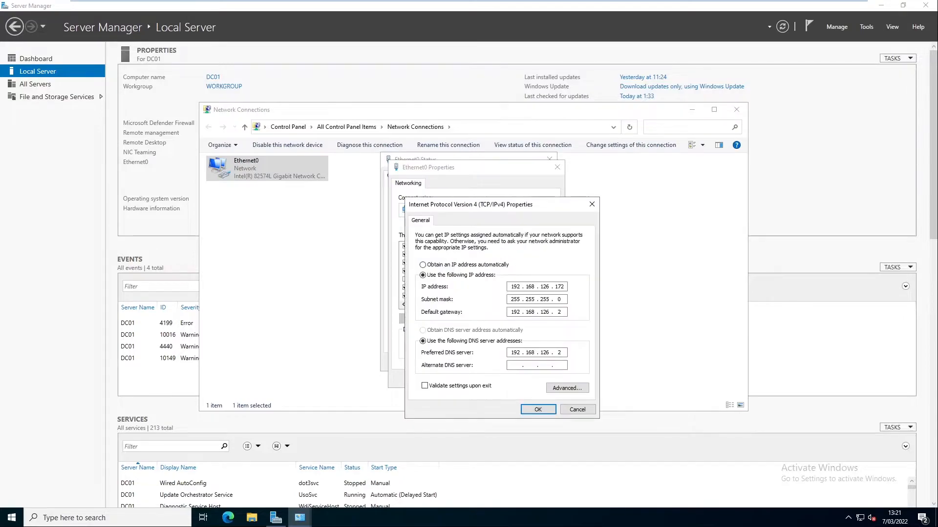
click(565, 287)
click(537, 410)
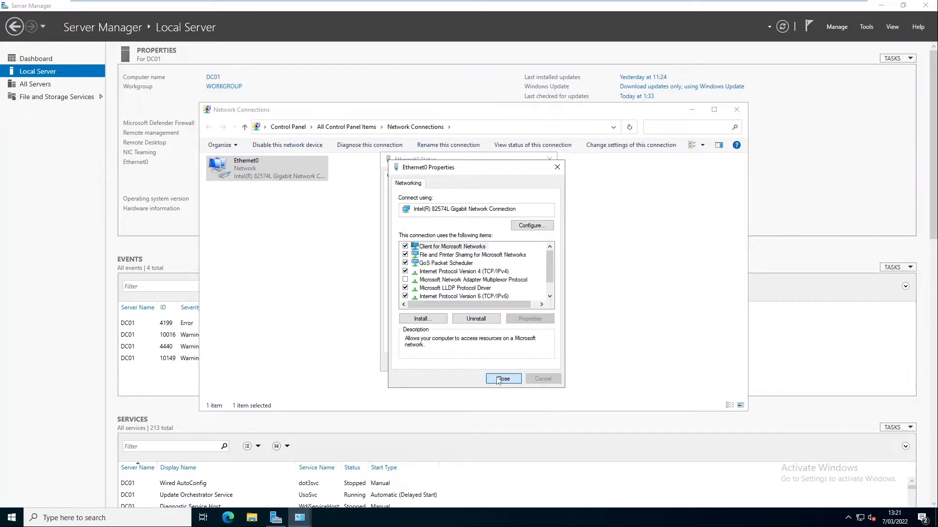
click(498, 380)
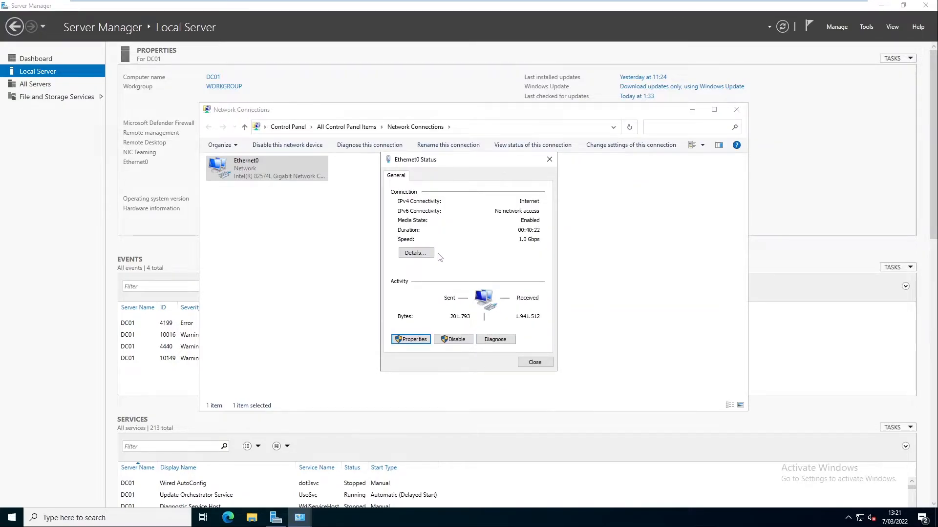
View Ethernet0's network details once more, then close the Details and Status dialogs
click(416, 252)
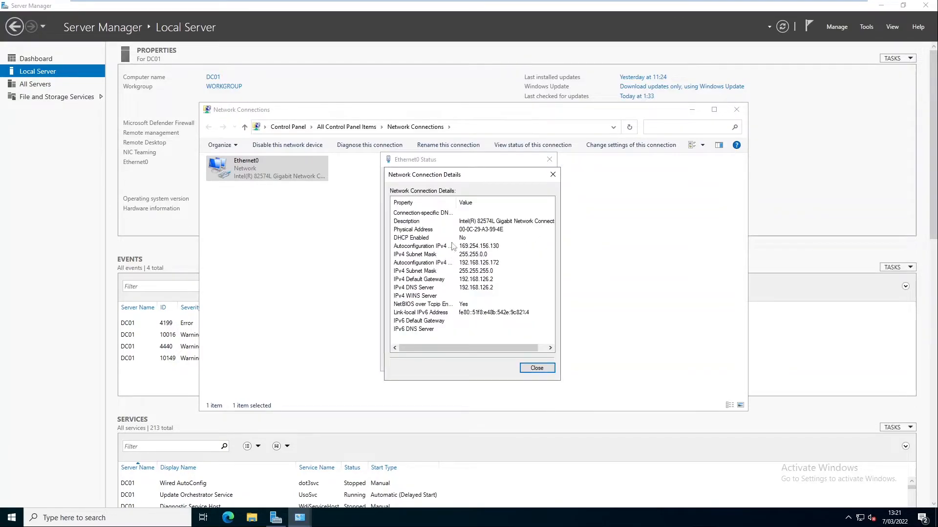
click(525, 368)
key(Escape)
click(414, 330)
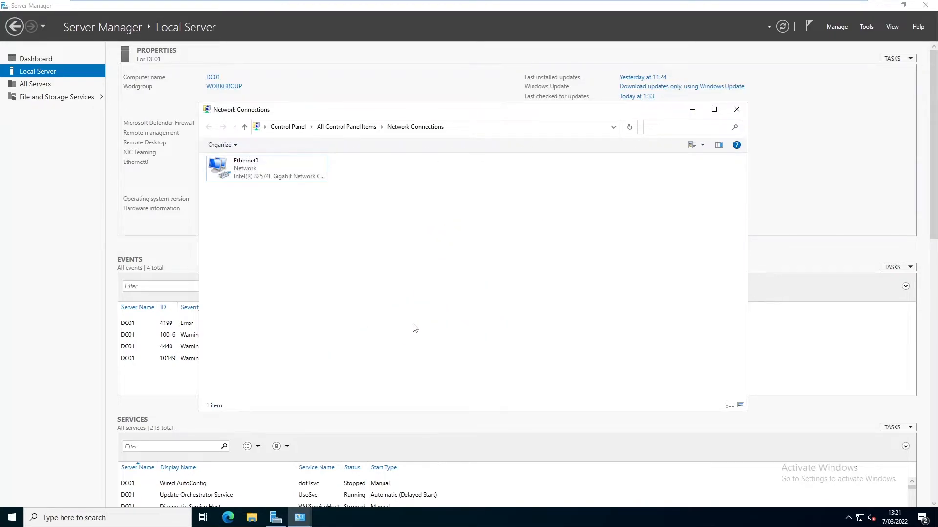
Launch Command Prompt via Win+R and try ipconfig /release, which fails
key(super+r)
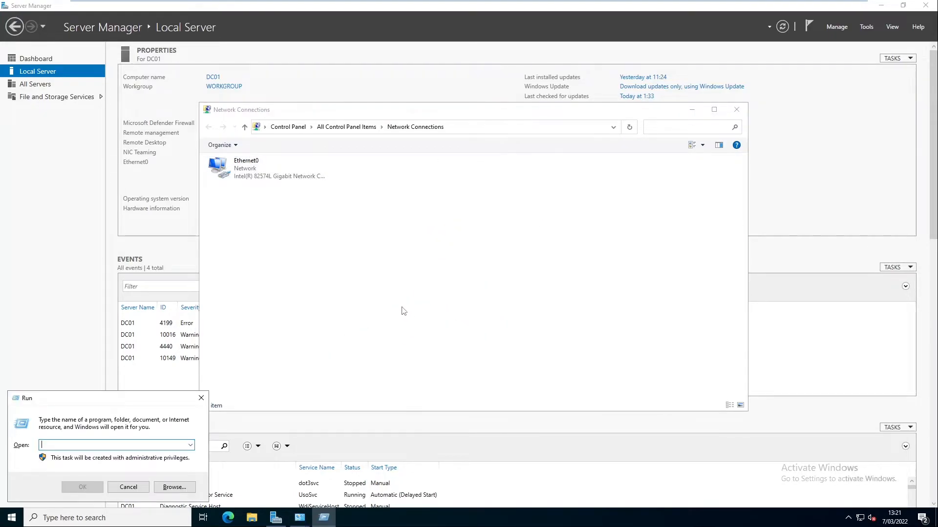
text(cmd)
key(Return)
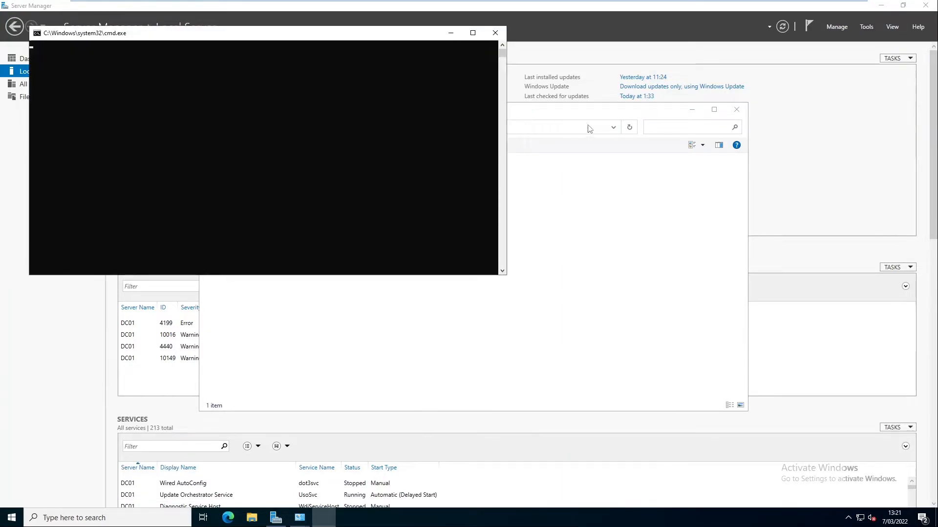
click(355, 115)
text(ipconfig /release)
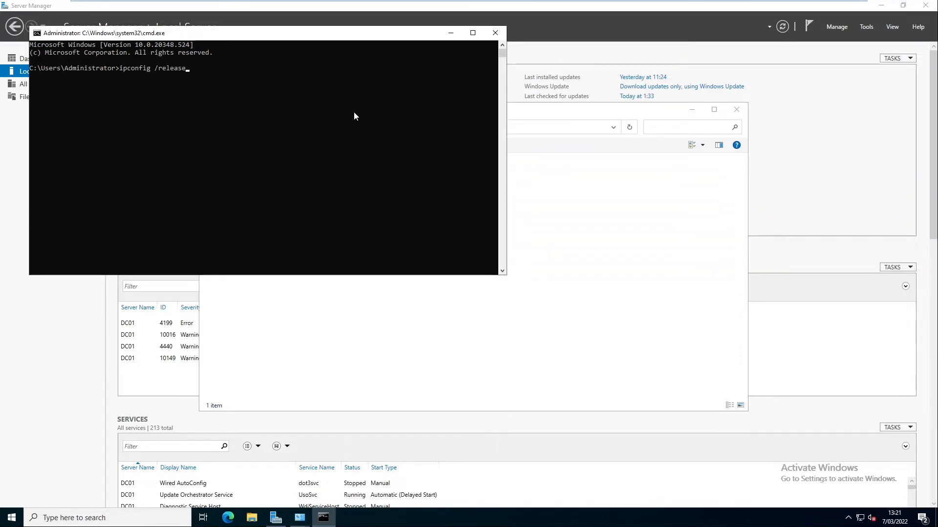
key(Return)
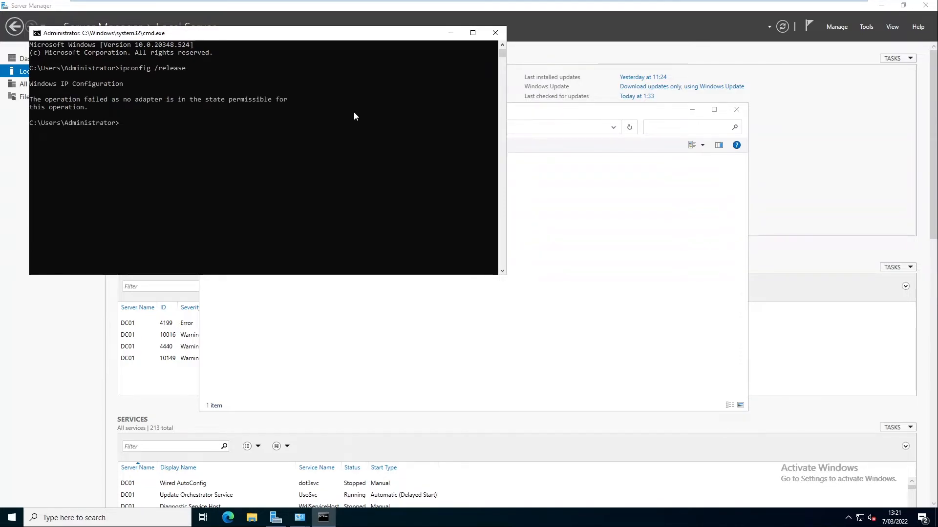
Try ipconfig /renew (also fails), close Command Prompt, and reopen Ethernet0's status
key(Up)
key(BackSpace)
mouse_move(254, 4)
key(BackSpace)
key(BackSpace)
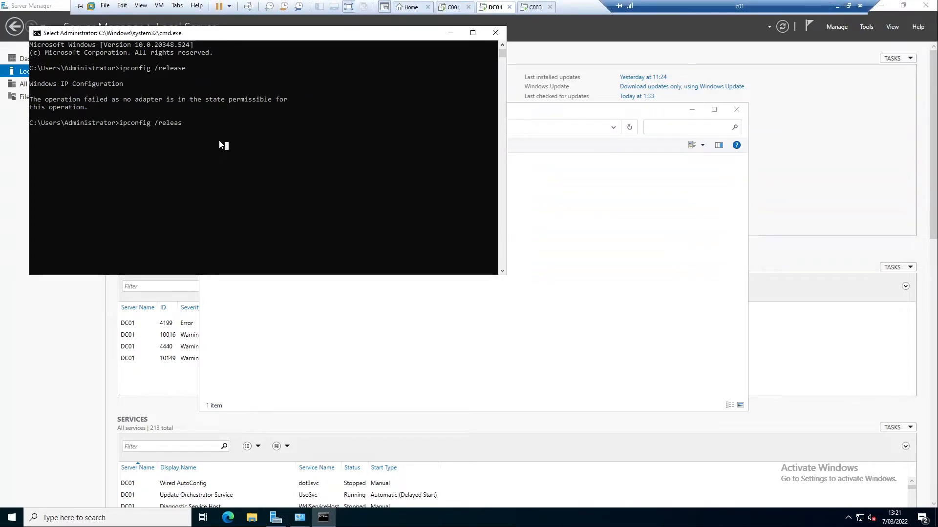
key(BackSpace)
key(BackSpace)
text(new)
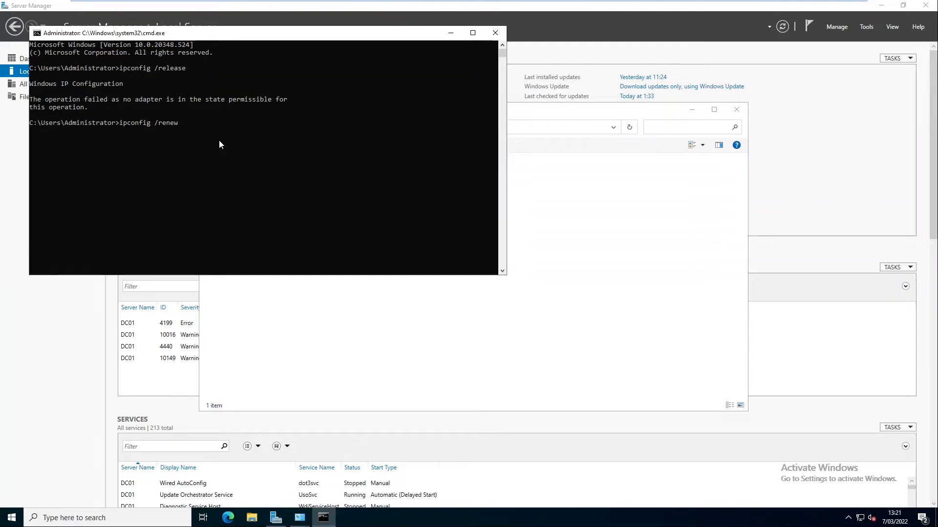
key(Return)
click(345, 195)
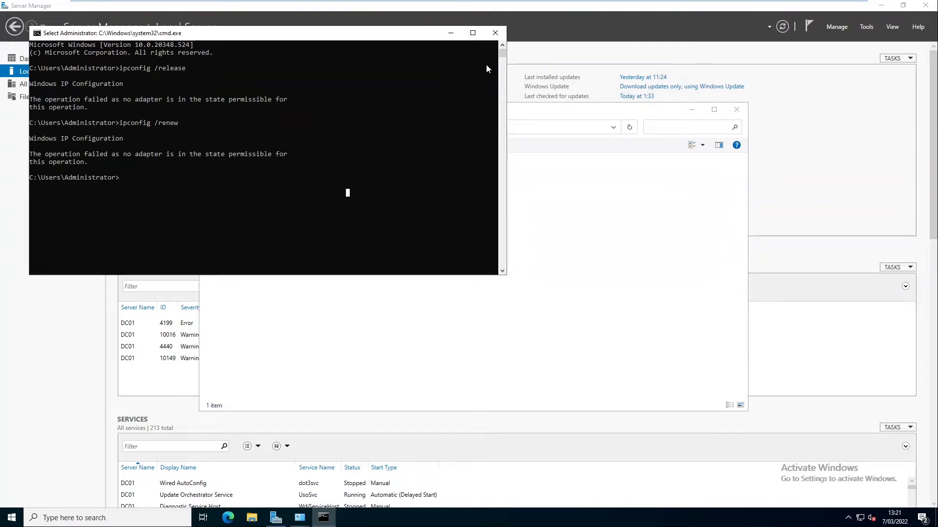
click(494, 33)
double_click(287, 170)
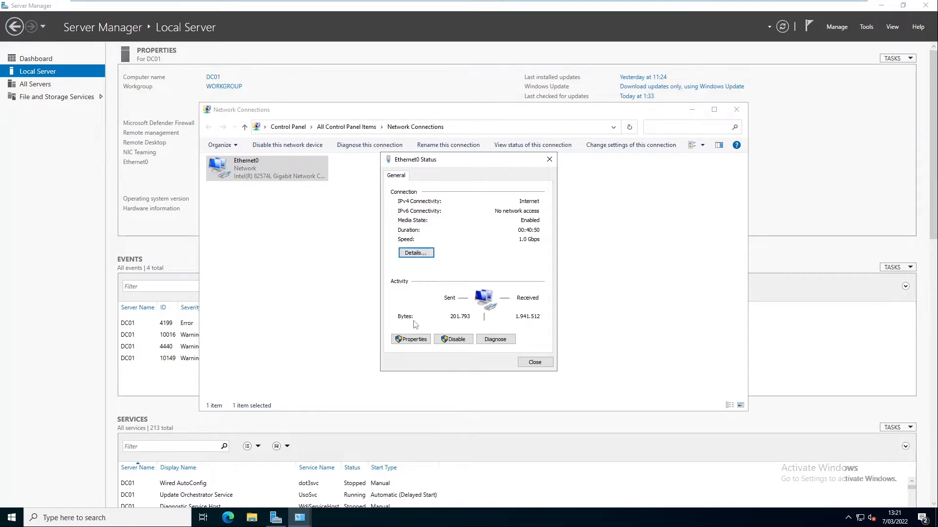
Set Ethernet0's IPv4 to obtain both the IP address and DNS server automatically
click(420, 340)
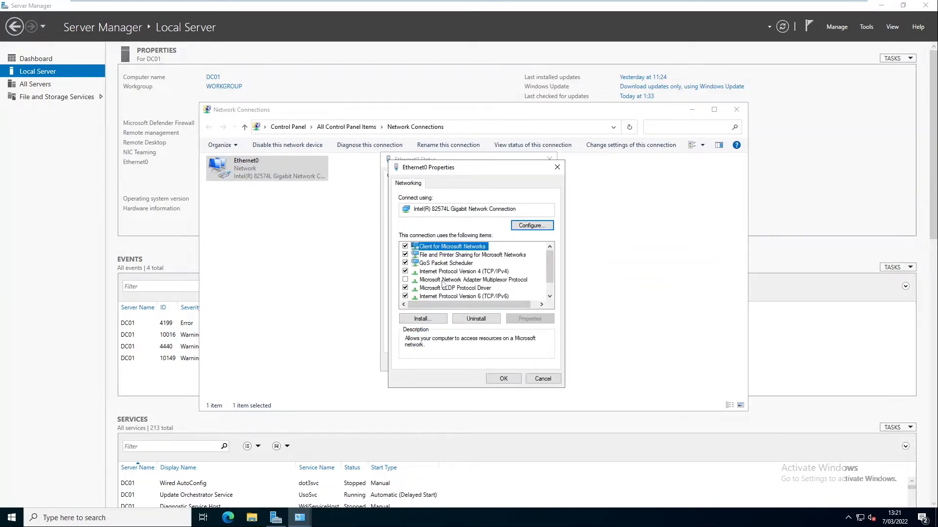
click(486, 272)
click(525, 320)
click(465, 266)
click(473, 331)
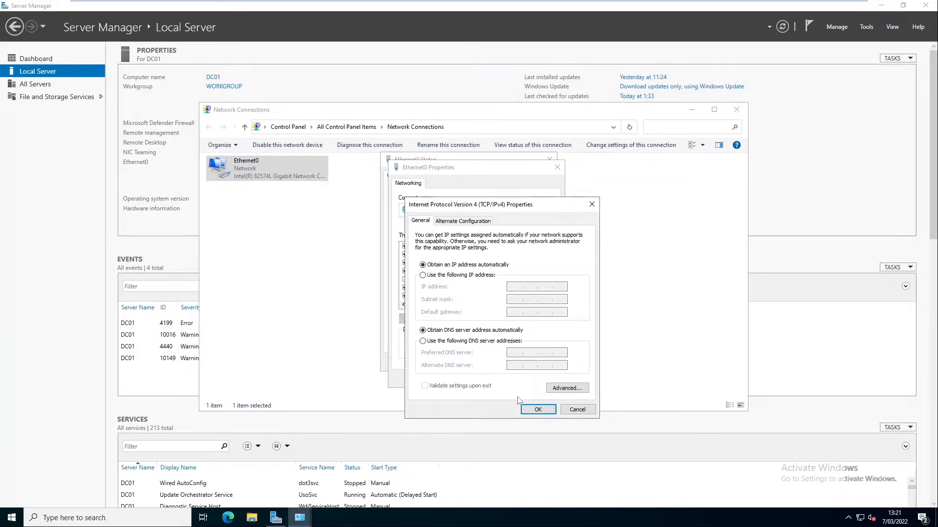
click(537, 409)
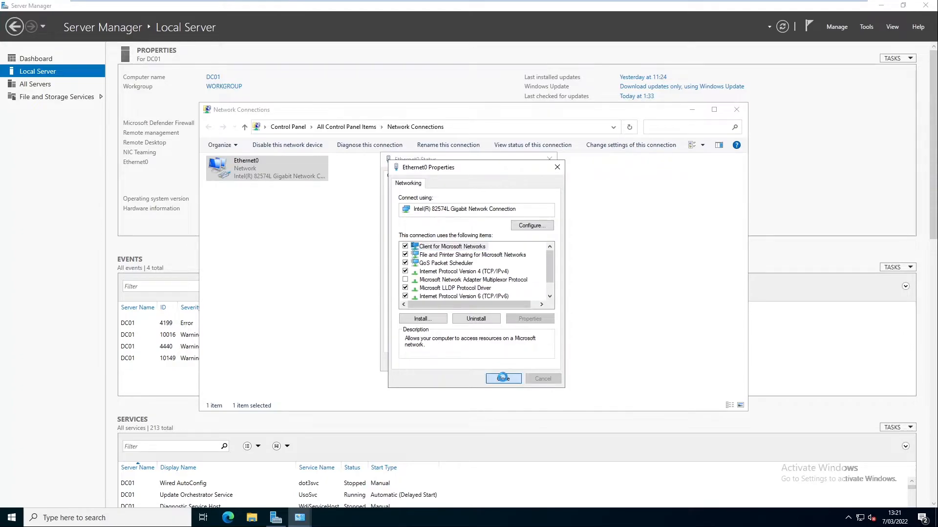
click(503, 380)
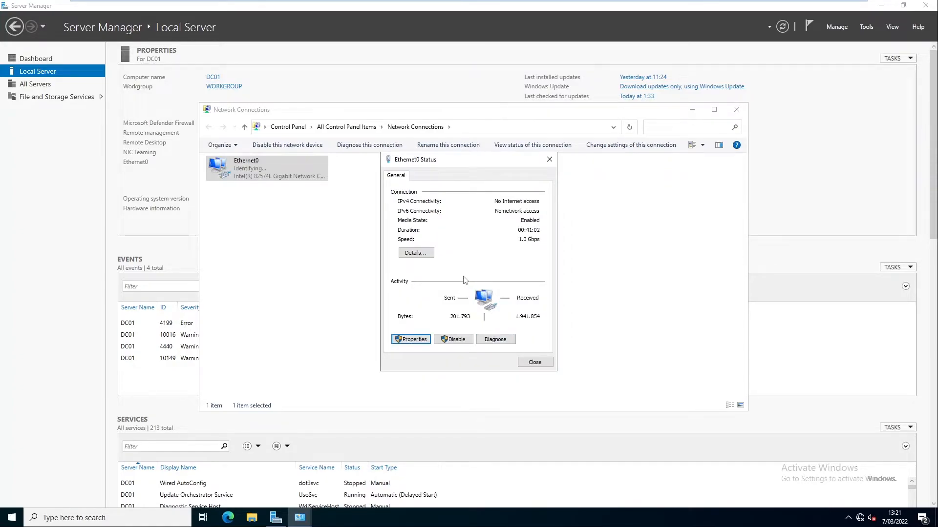
Check the connection details for the DHCP address 192.168.126.170 and gateway 192.168.126.2
click(423, 253)
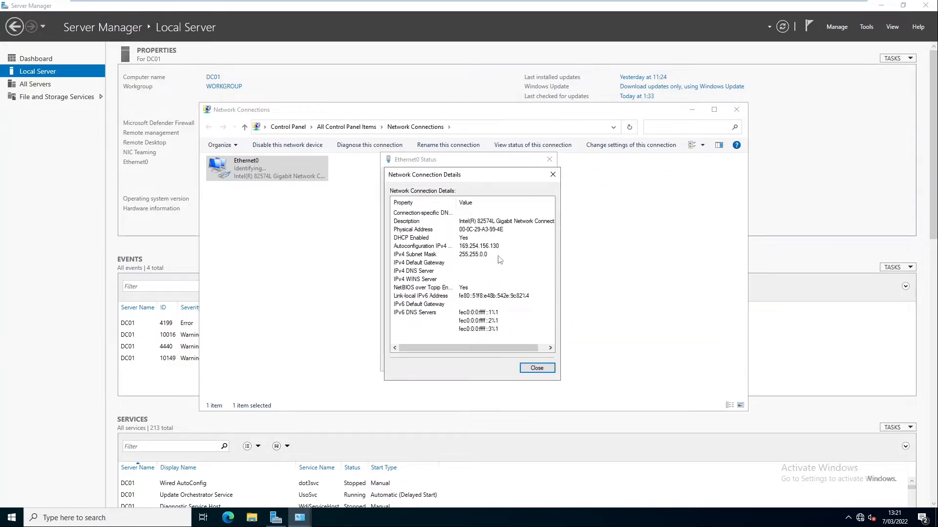
click(537, 368)
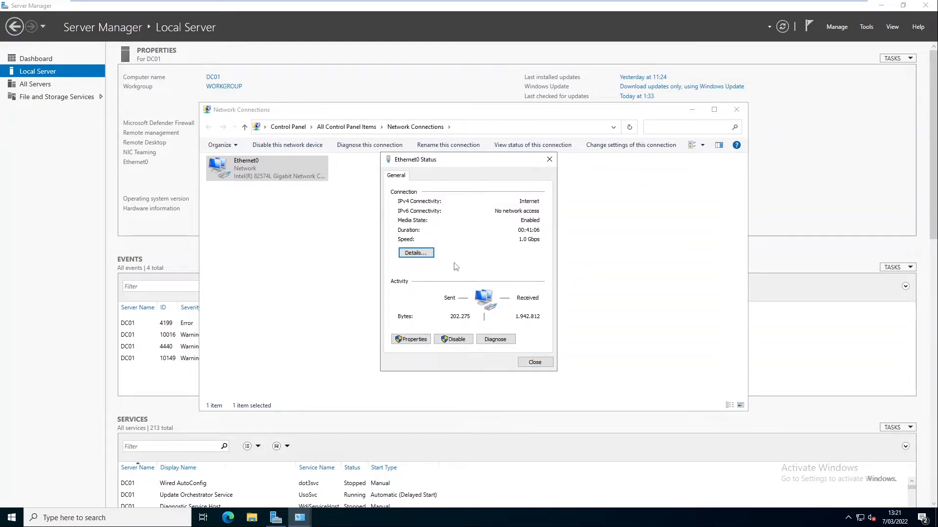
click(423, 254)
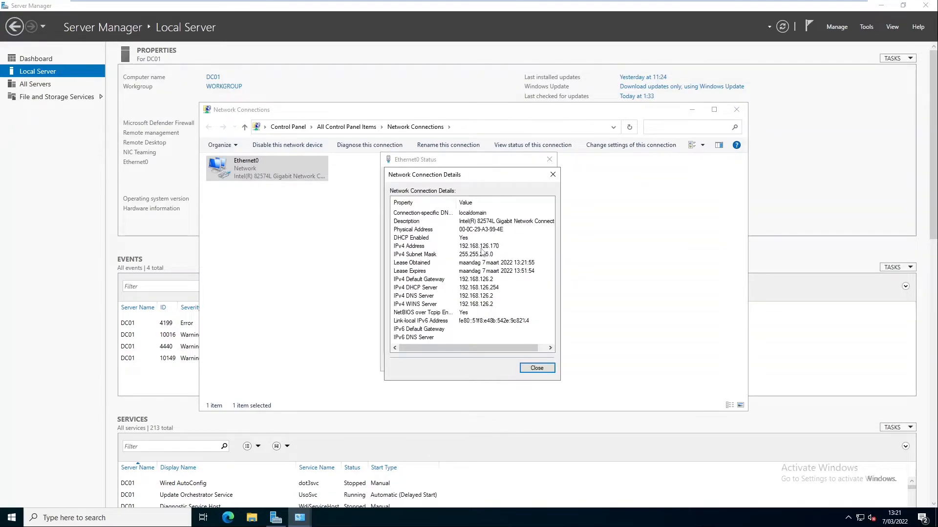
click(537, 368)
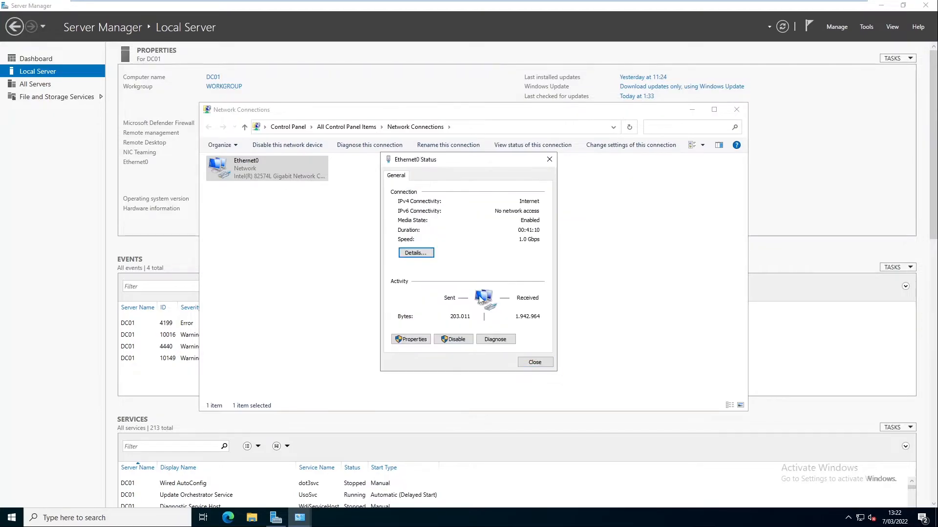
Give DC01's Ethernet0 the manual IPv4 address 192.168.126.172 with the default subnet mask
click(413, 340)
click(464, 271)
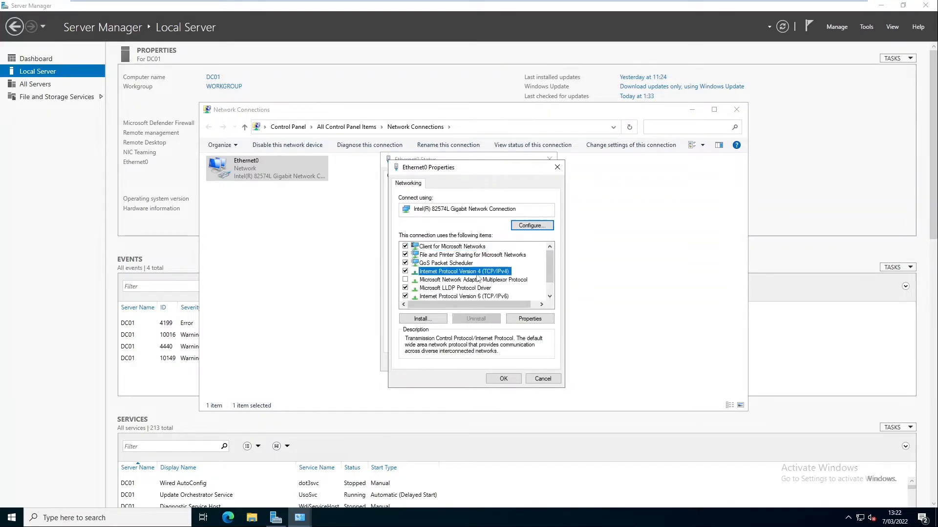
click(541, 320)
click(458, 275)
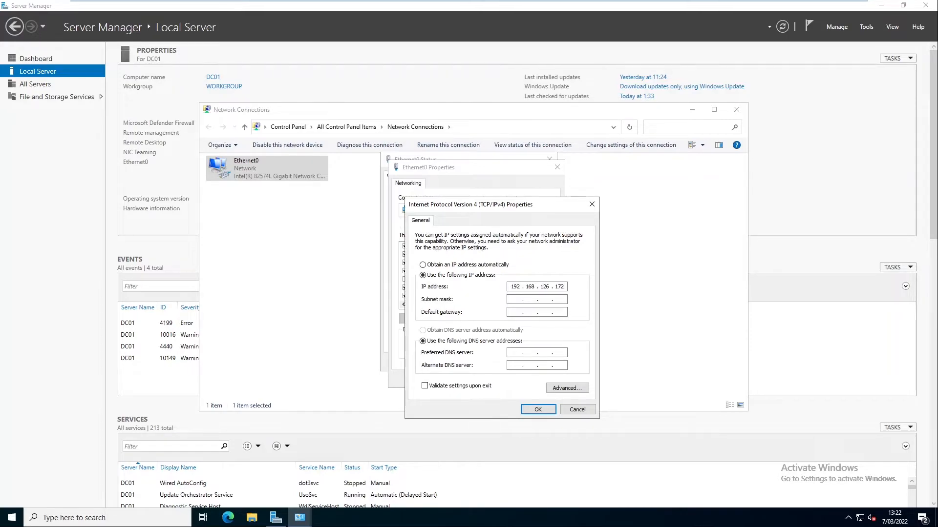
key(Tab)
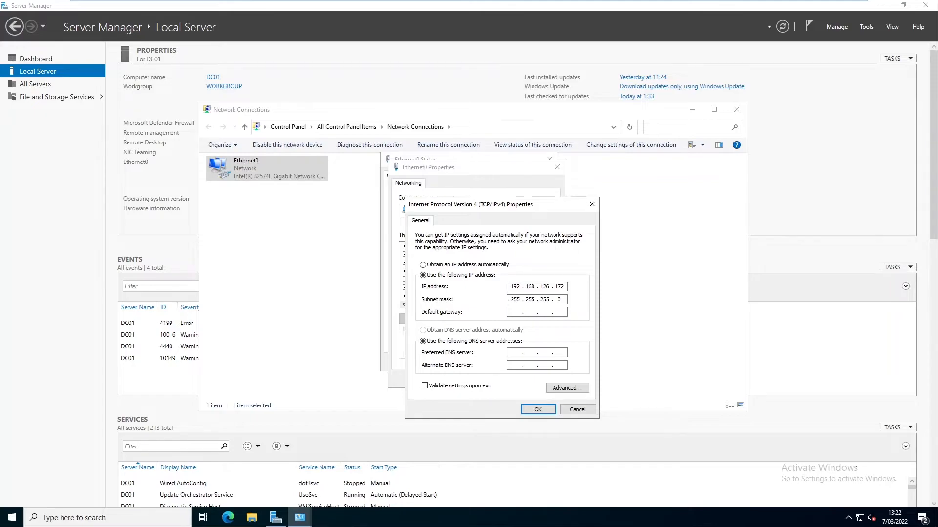
text(192 . 168 . 126 . 2)
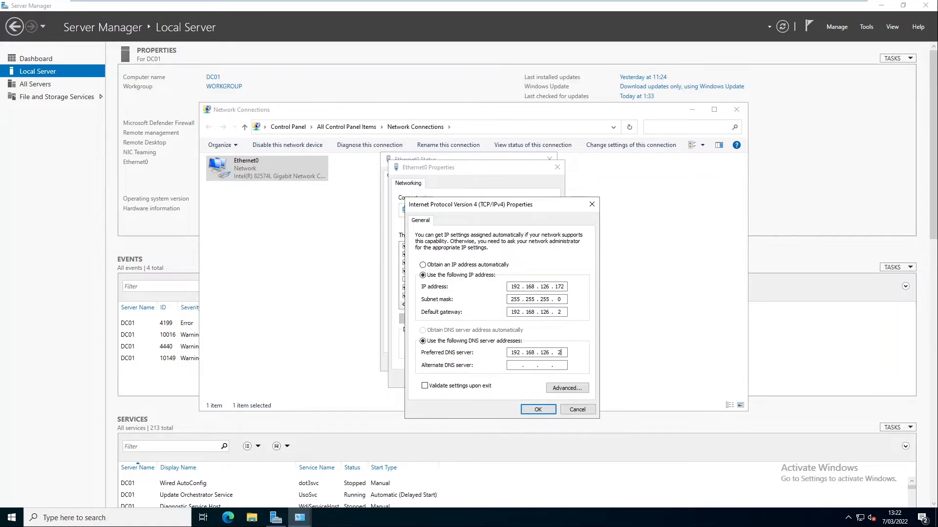
click(537, 409)
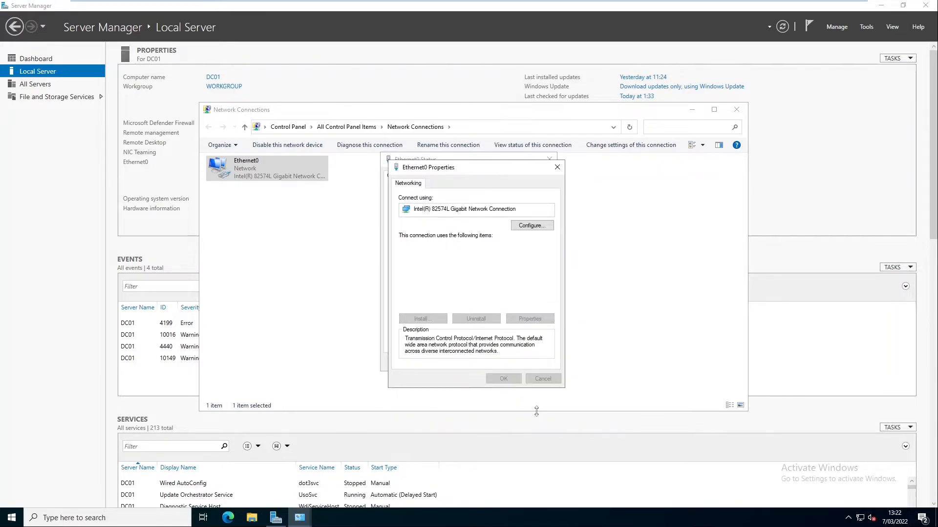
Confirm in the connection details that DC01 shows 192.168.126.172 with DHCP disabled
click(504, 380)
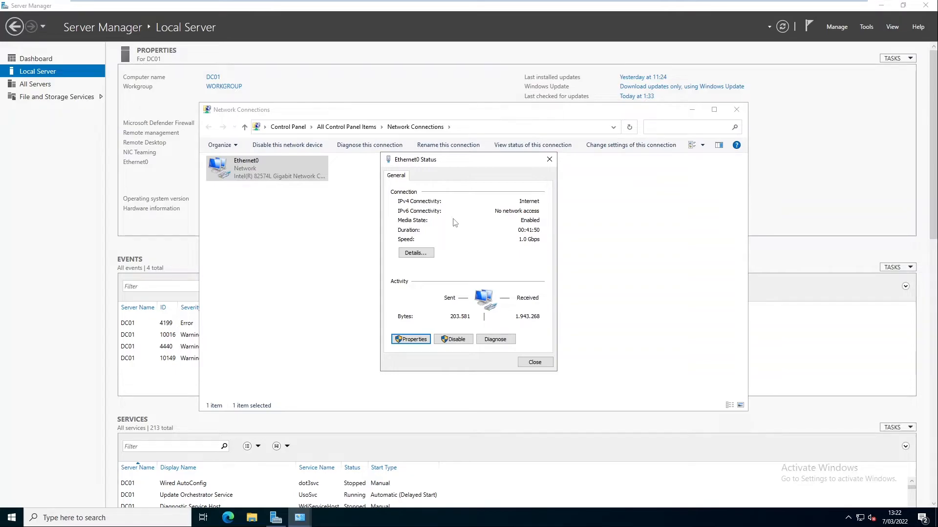
click(429, 254)
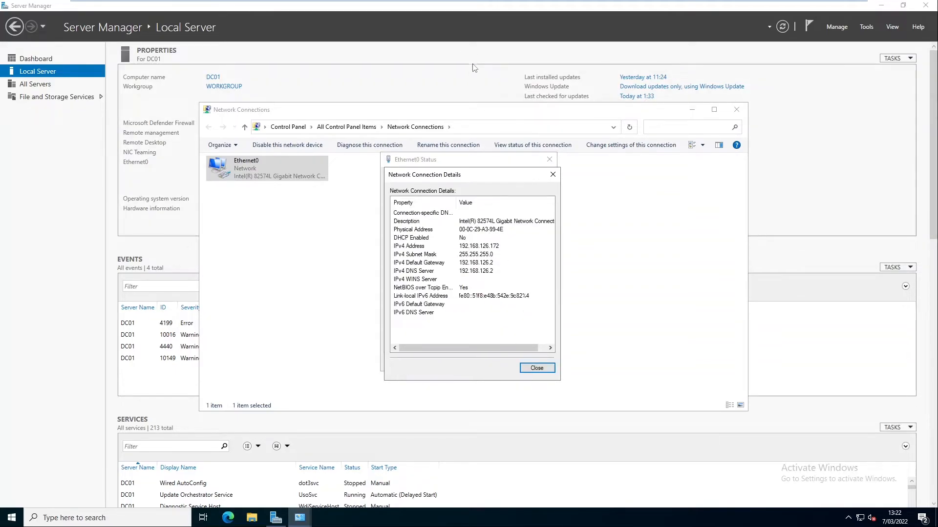
click(454, 7)
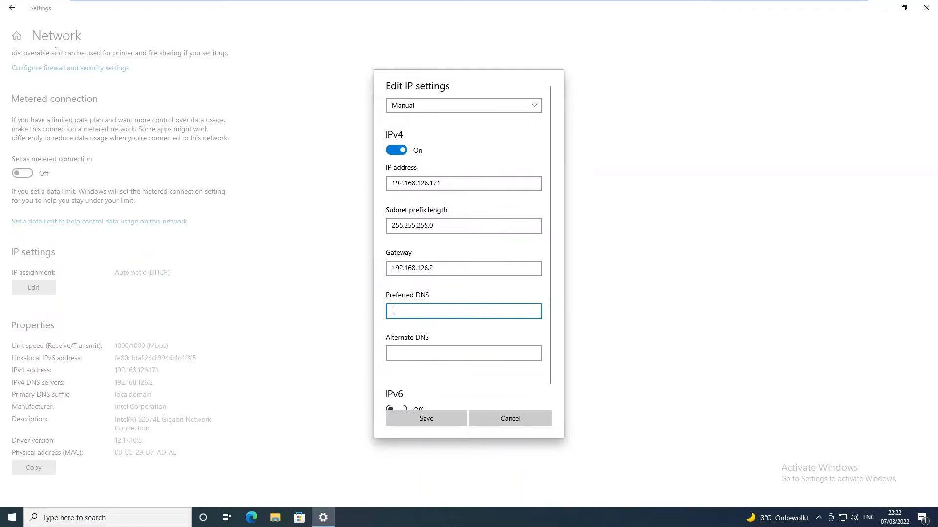
Set C001's preferred DNS to 192.168.126.172 and alternate DNS to 192.168.126.2, then save
text(192.)
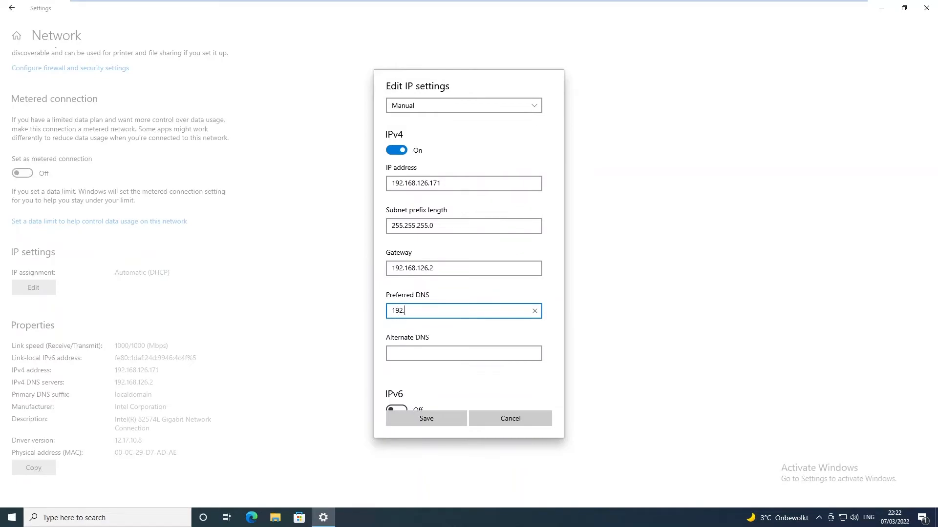
text(168.126.172)
key(ctrl+a)
key(ctrl+c)
key(Tab)
key(ctrl+v)
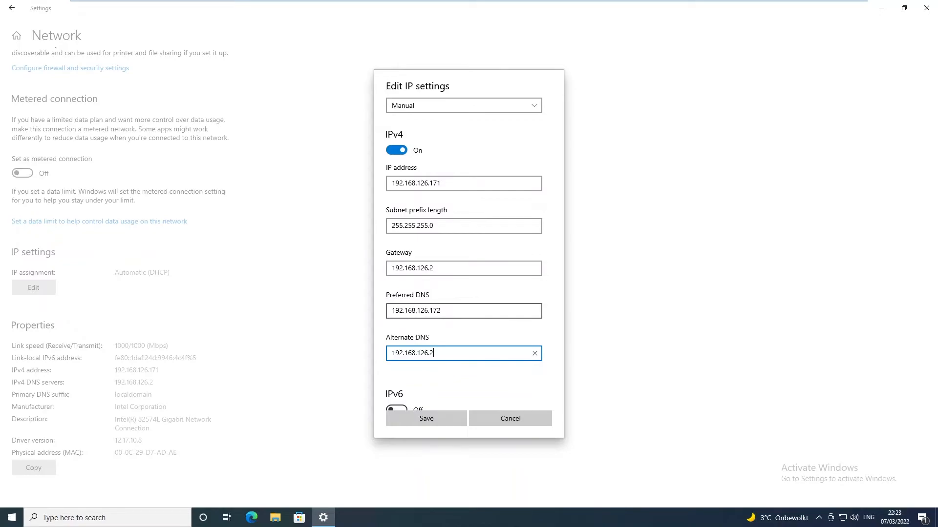
click(417, 421)
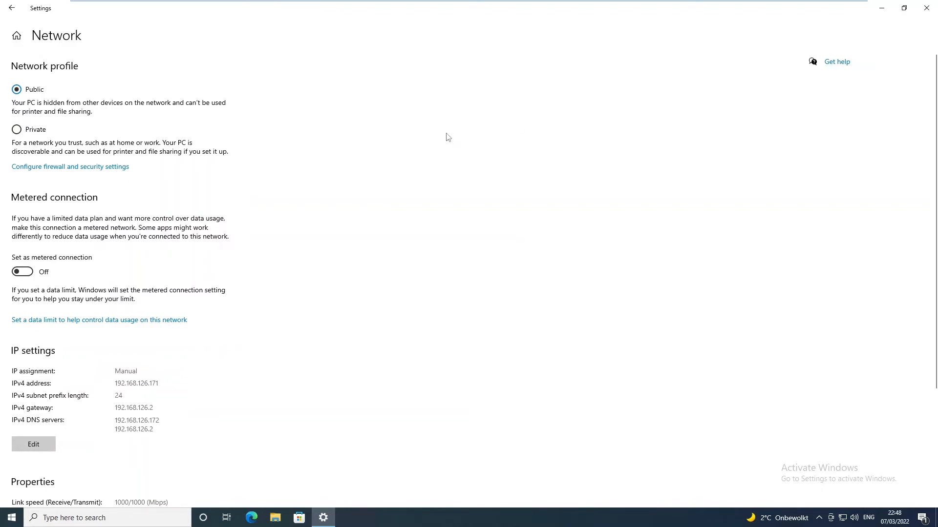
Launch Command Prompt on C001 by running cmd
mouse_move(459, 1)
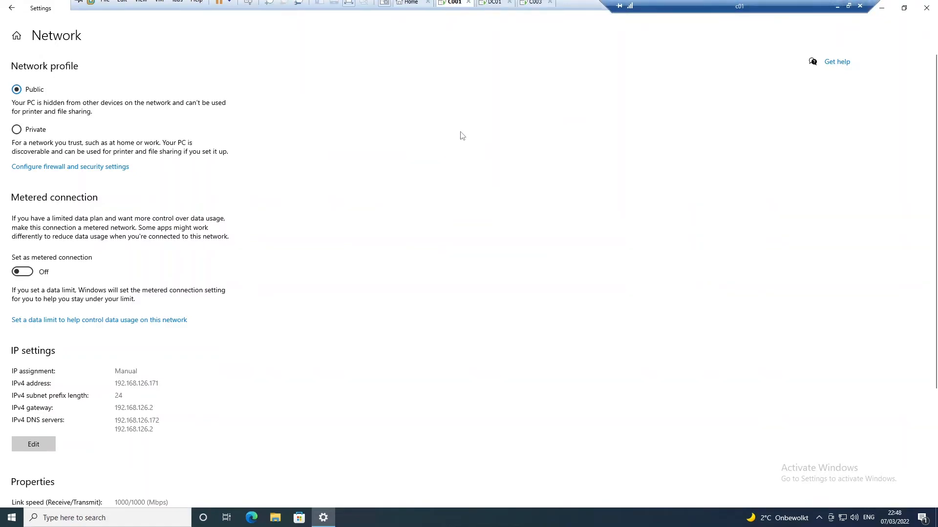
key(super+r)
text(cmd)
key(Return)
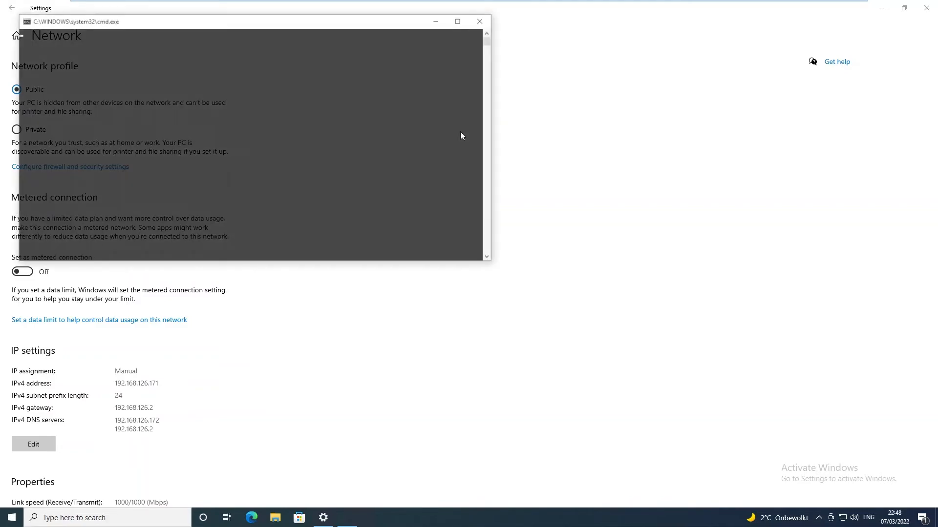
Ping DC01 at 192.168.126.172 and see the requests time out
click(390, 127)
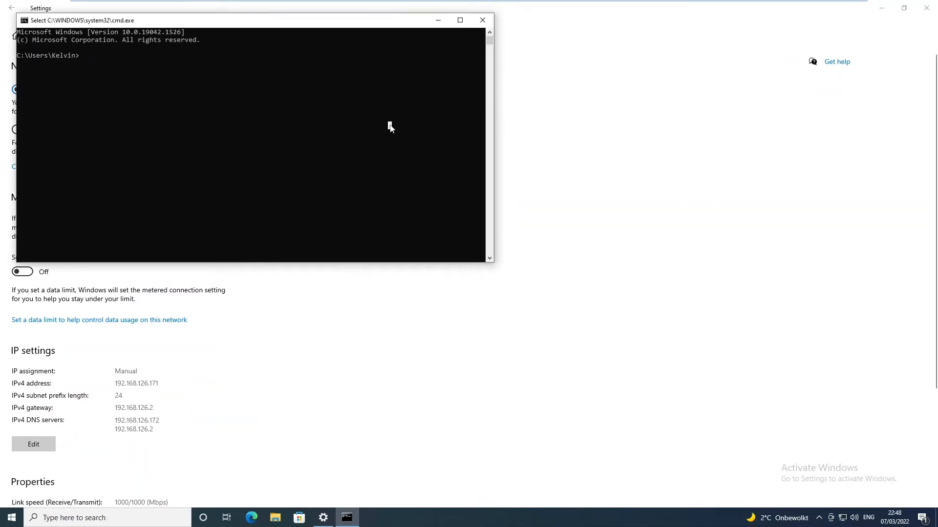
text(ping 192.168.126.172)
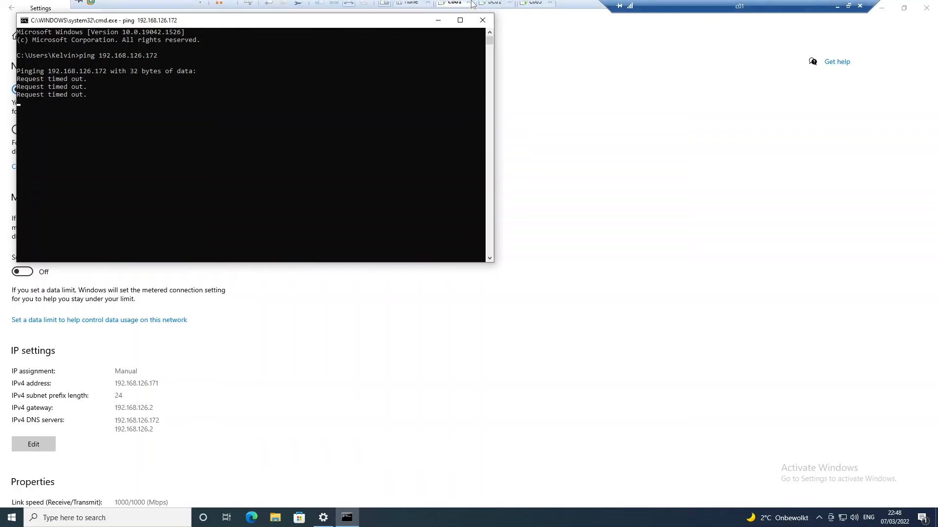
click(494, 7)
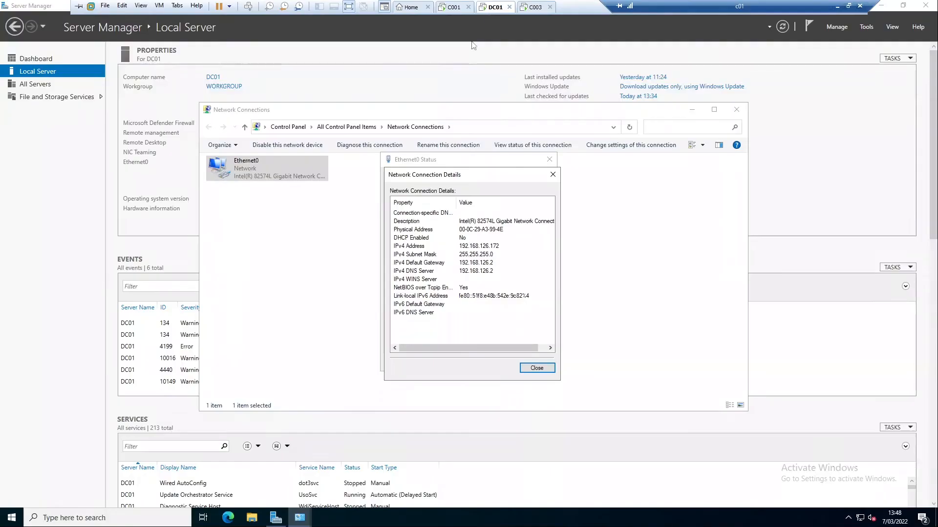
From Control Panel, switch DC01's Windows Defender Firewall off for private and public networks
click(293, 332)
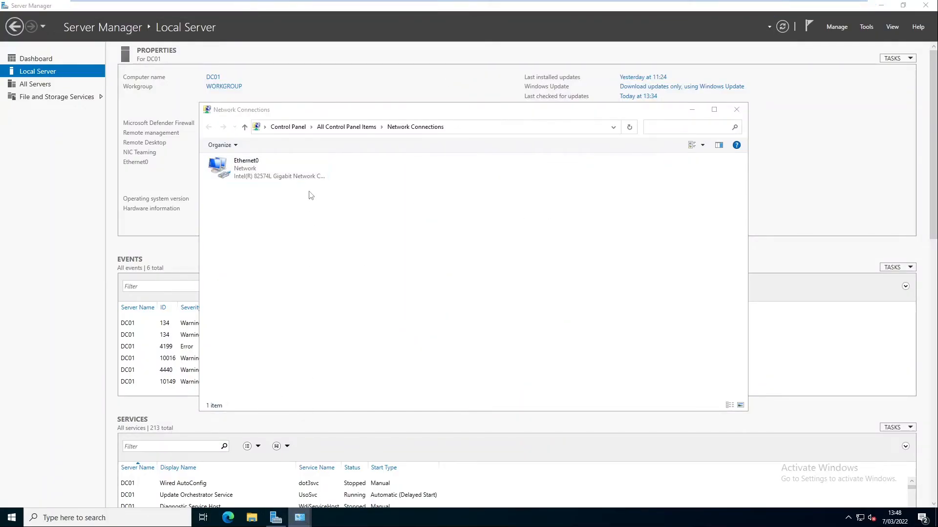
click(350, 128)
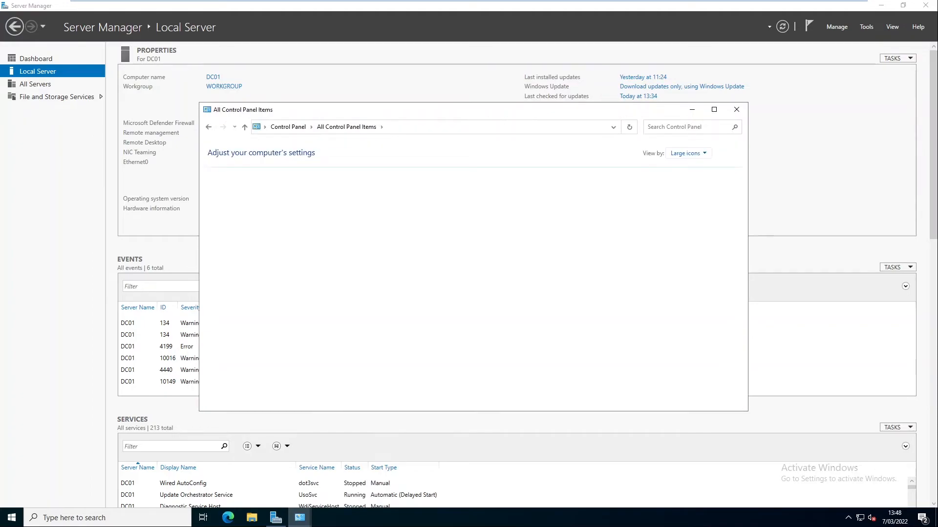
click(714, 110)
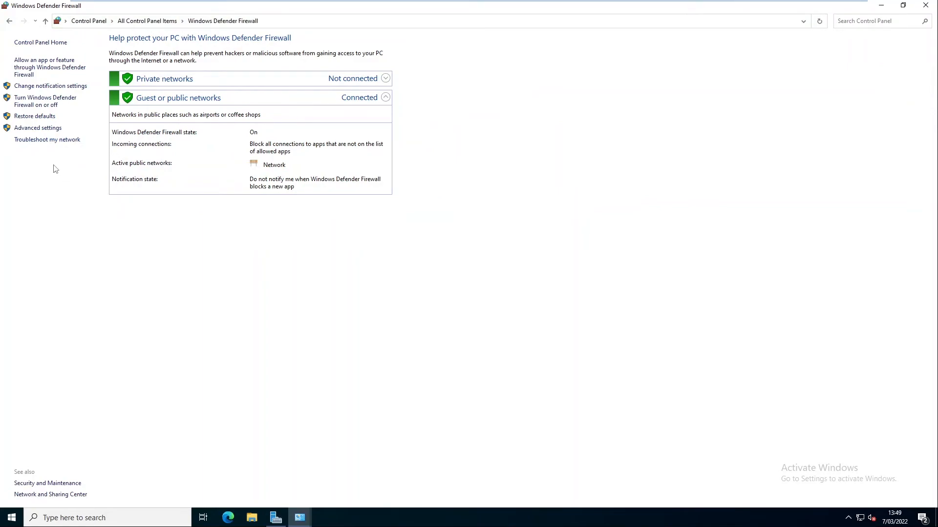
click(50, 102)
click(358, 114)
click(357, 172)
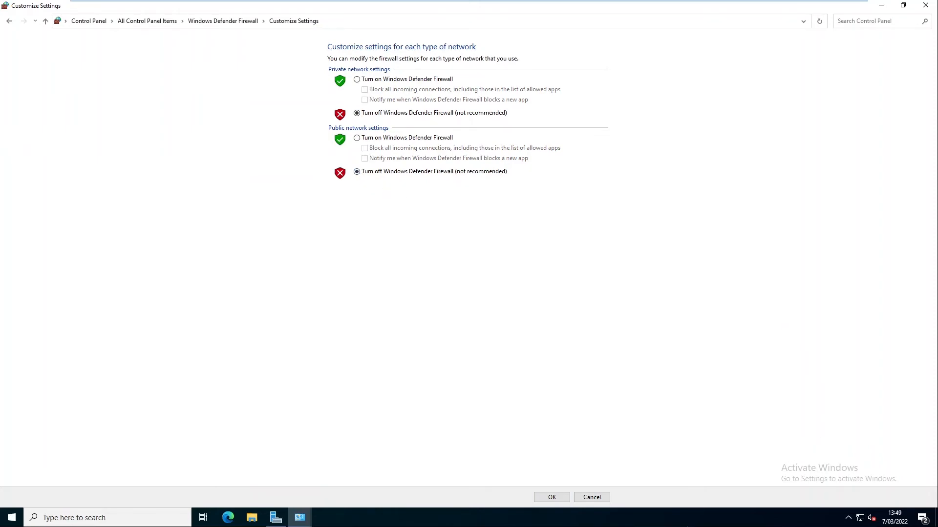
click(550, 495)
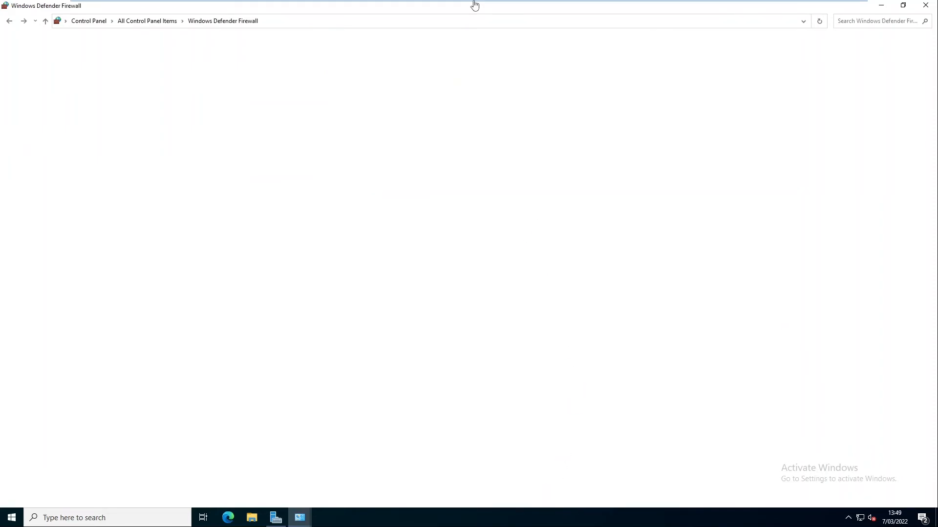
click(452, 5)
click(257, 171)
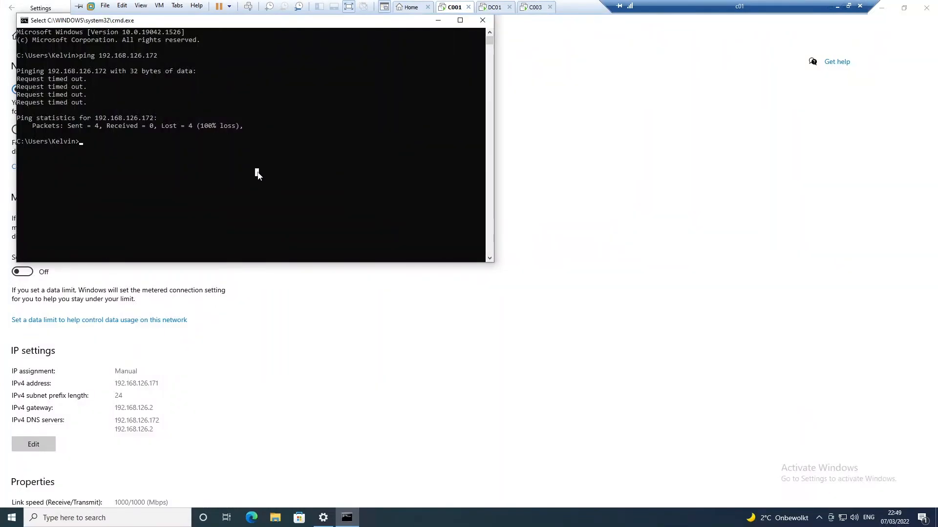
Repeat the ping to 192.168.126.172 from C001, getting four replies with 0% loss
key(Escape)
key(Up)
key(Return)
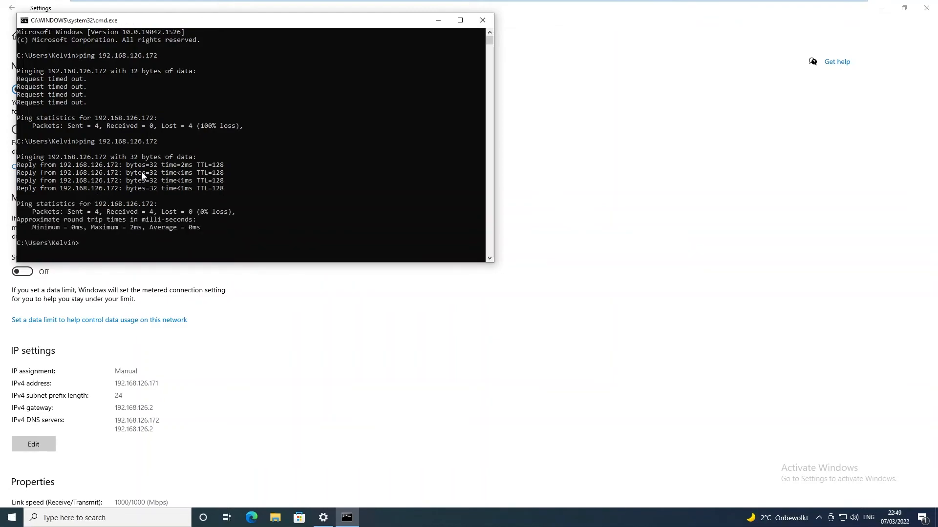
click(201, 147)
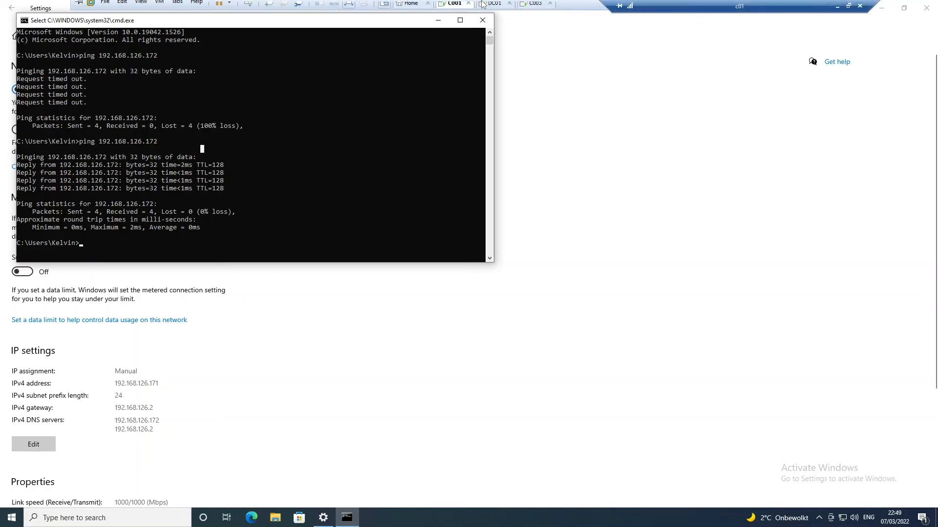
click(493, 7)
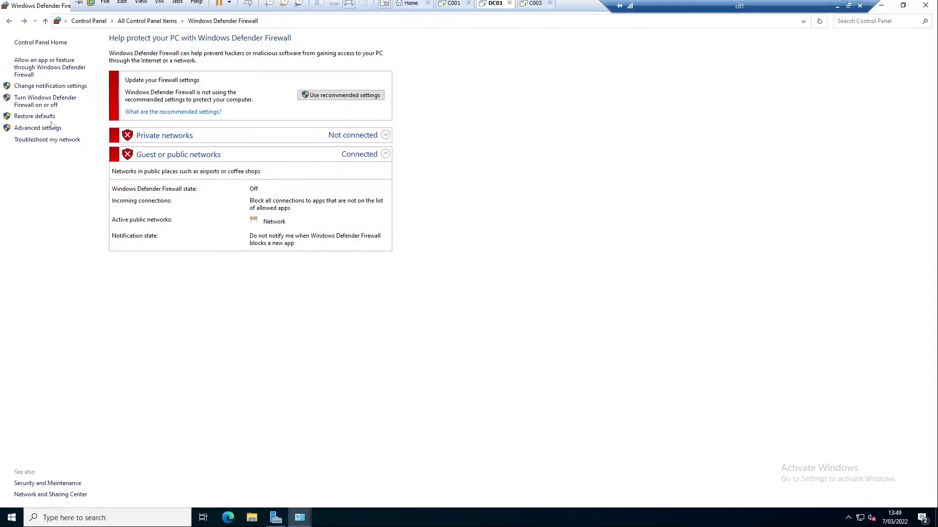
Switch DC01's firewall on again for both private and public network settings
click(46, 103)
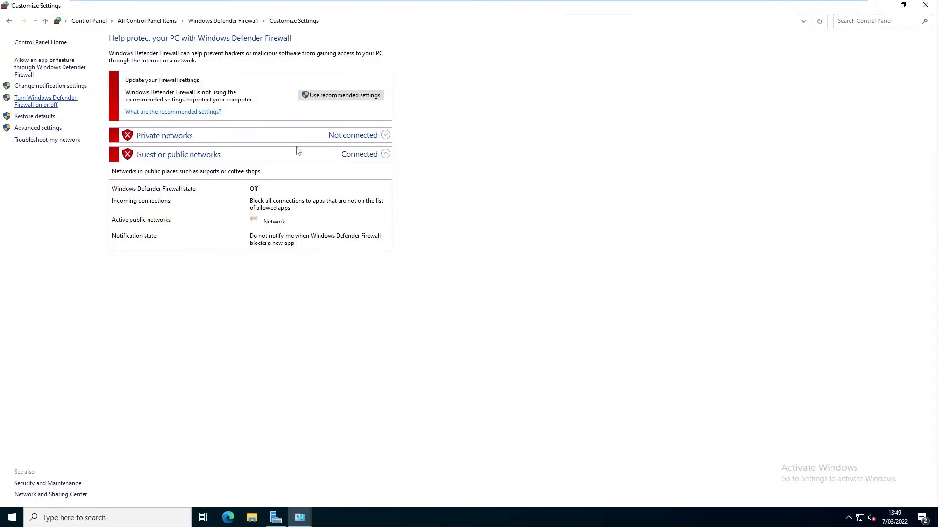
click(369, 80)
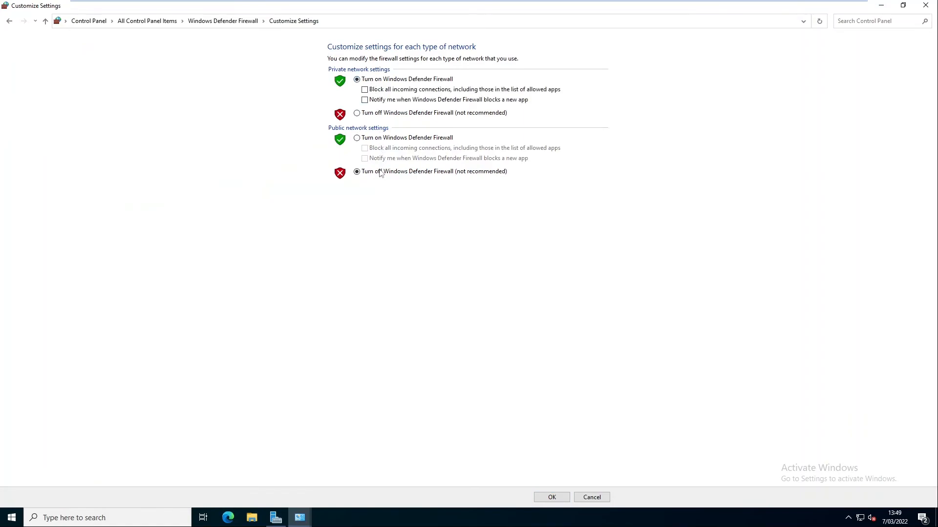
click(367, 139)
click(550, 497)
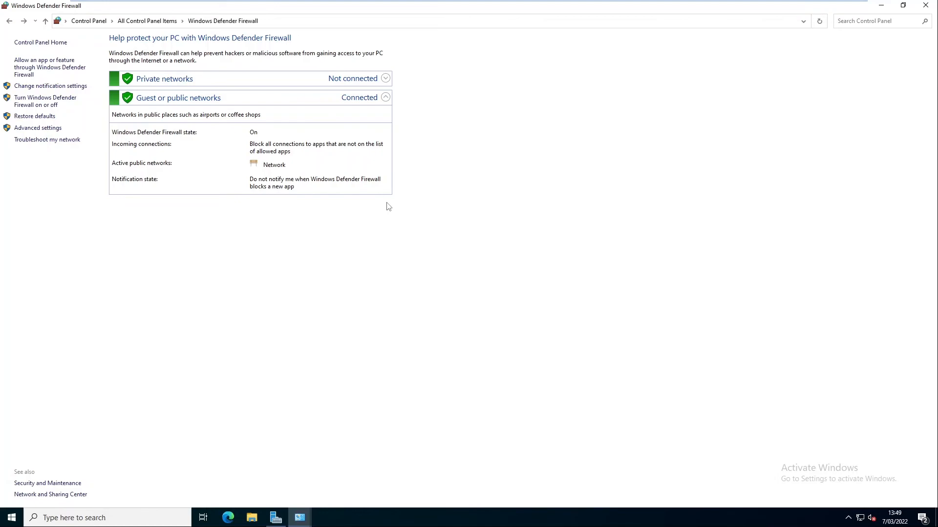
click(454, 8)
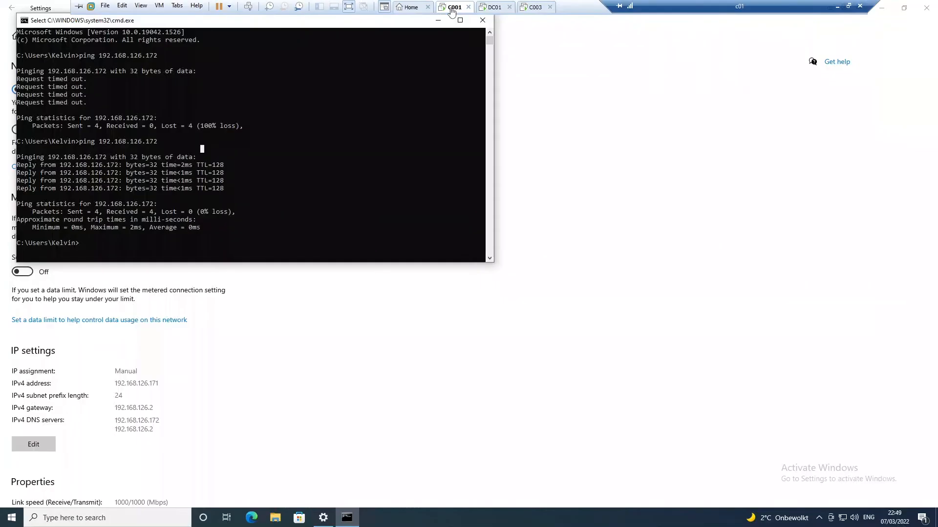